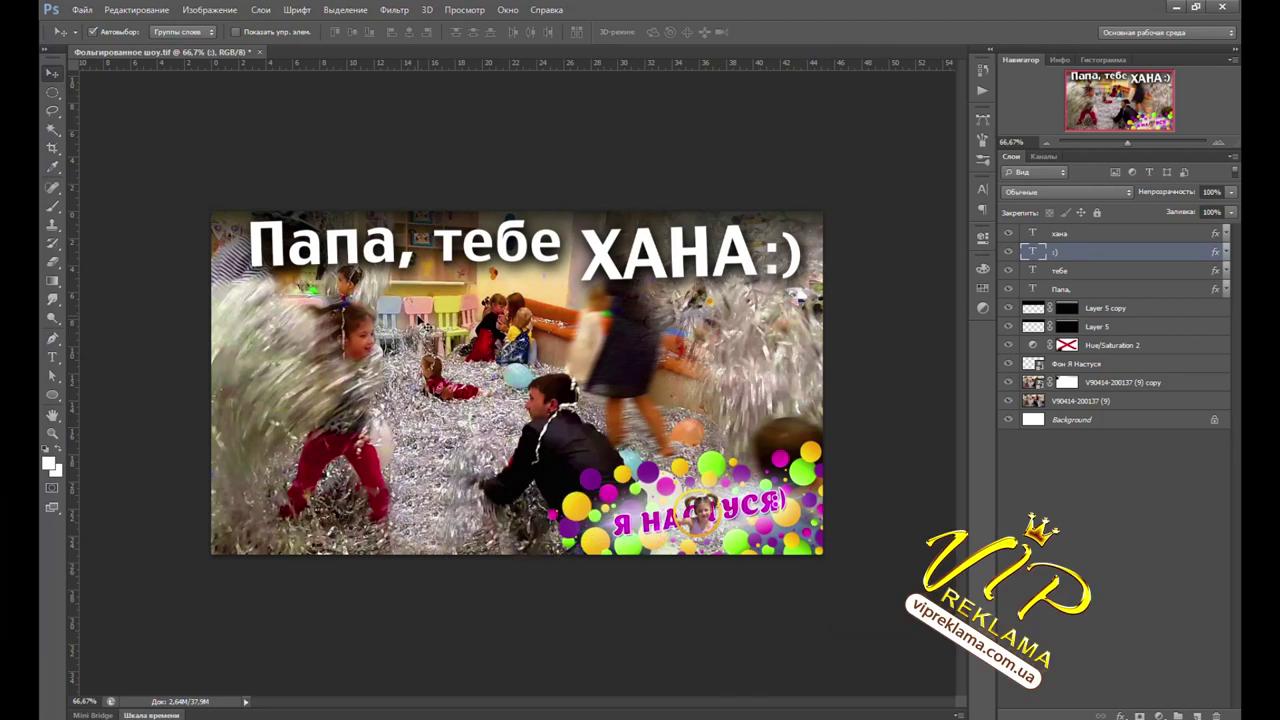
Step: Deselect the ':)' text layer by clicking empty space in the Layers panel
left_click(830, 621)
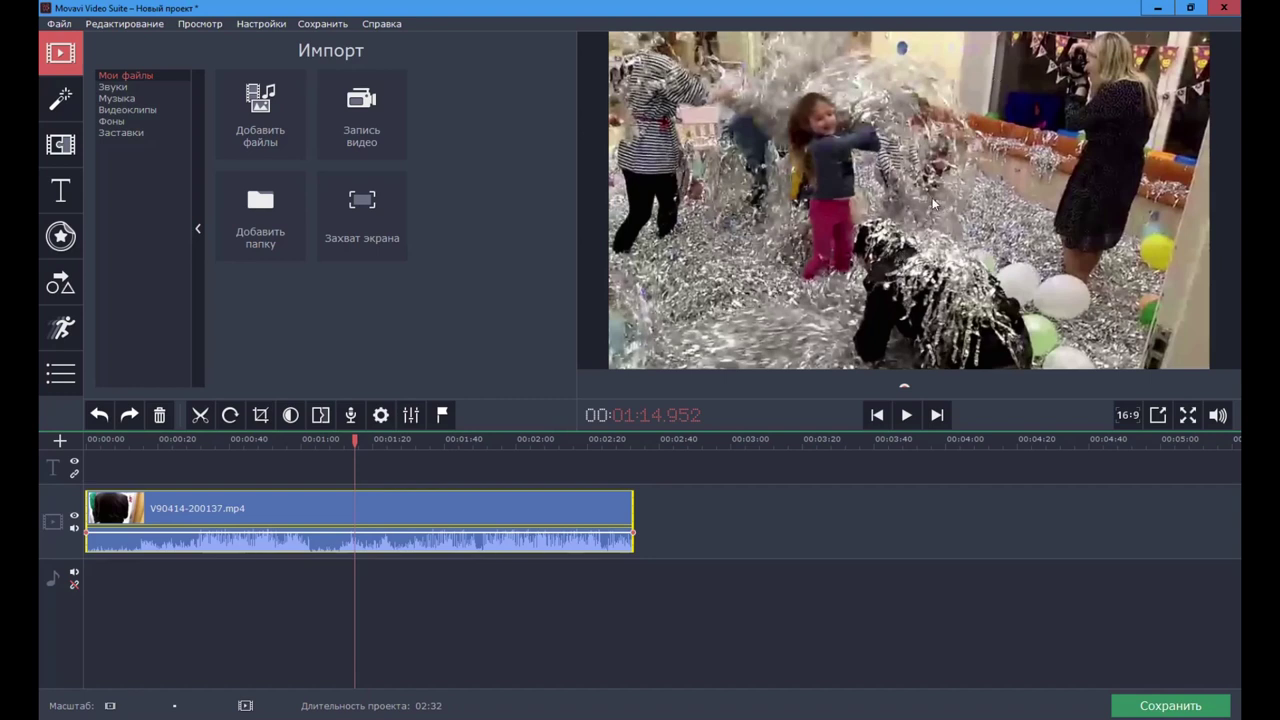
Step: Insert a freeze frame at 01:14.952 in the party clip and show the still in its folder
right_click(357, 510)
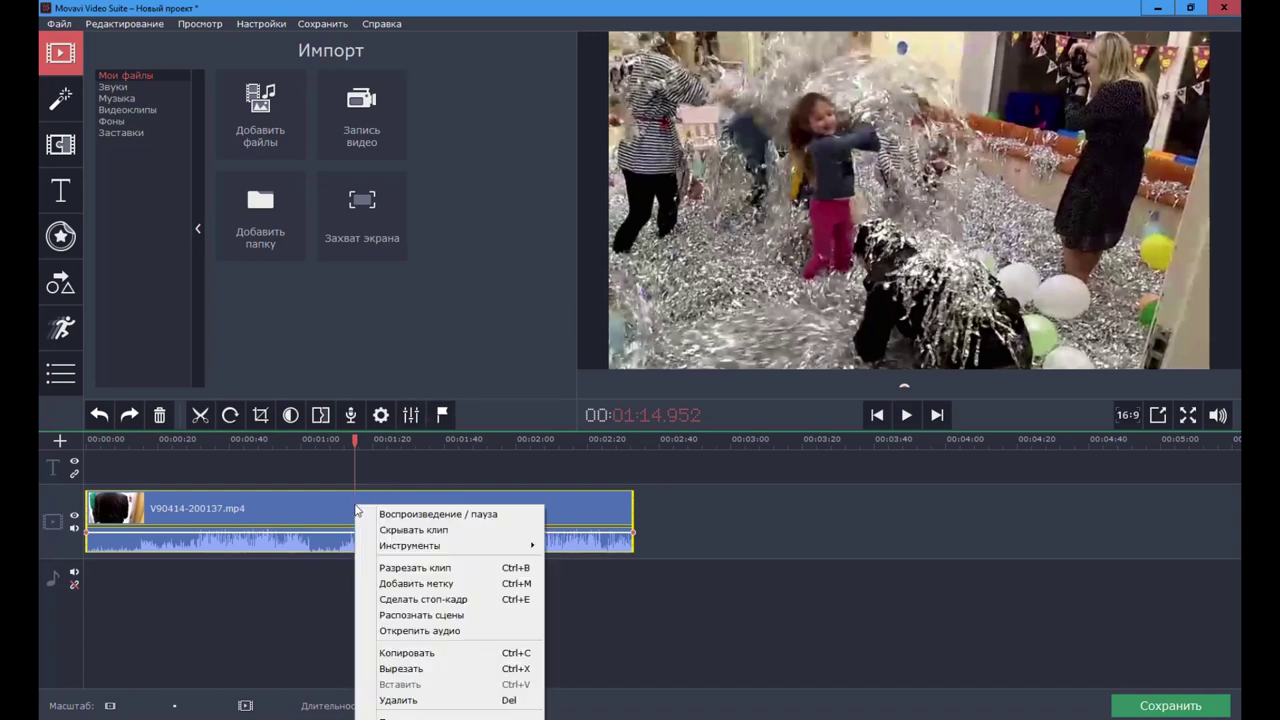
left_click(401, 604)
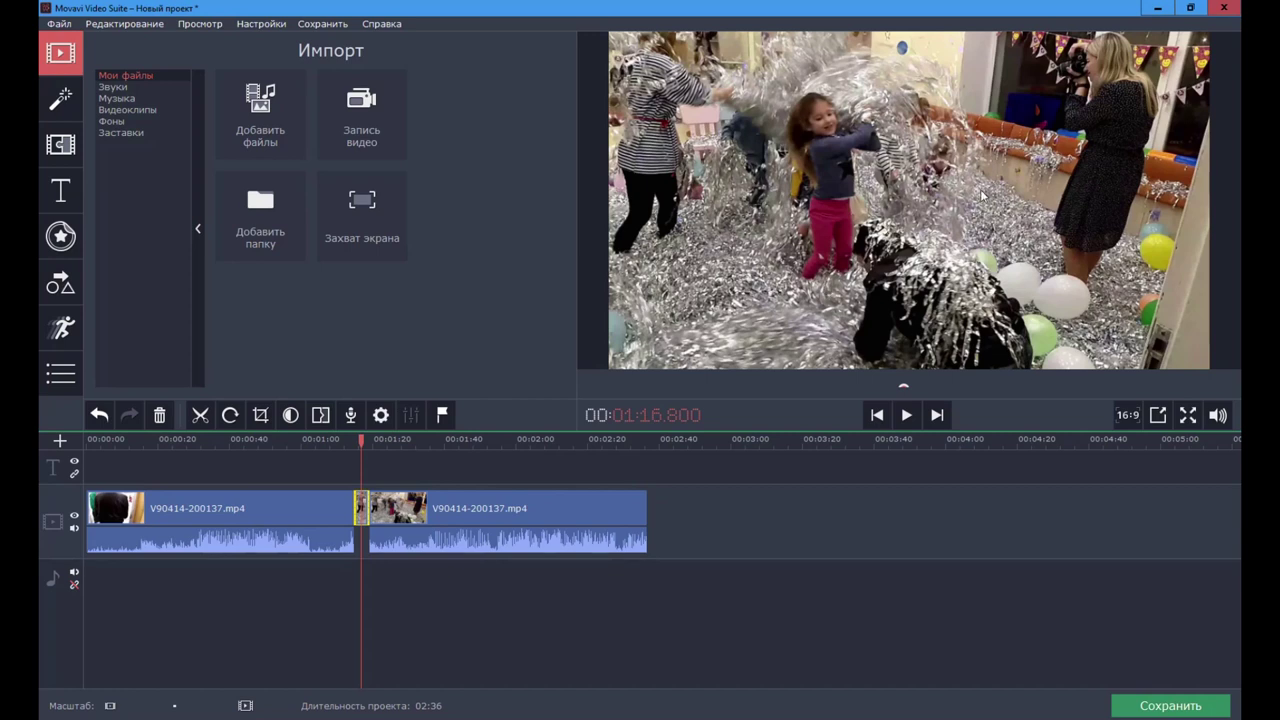
left_click(349, 508)
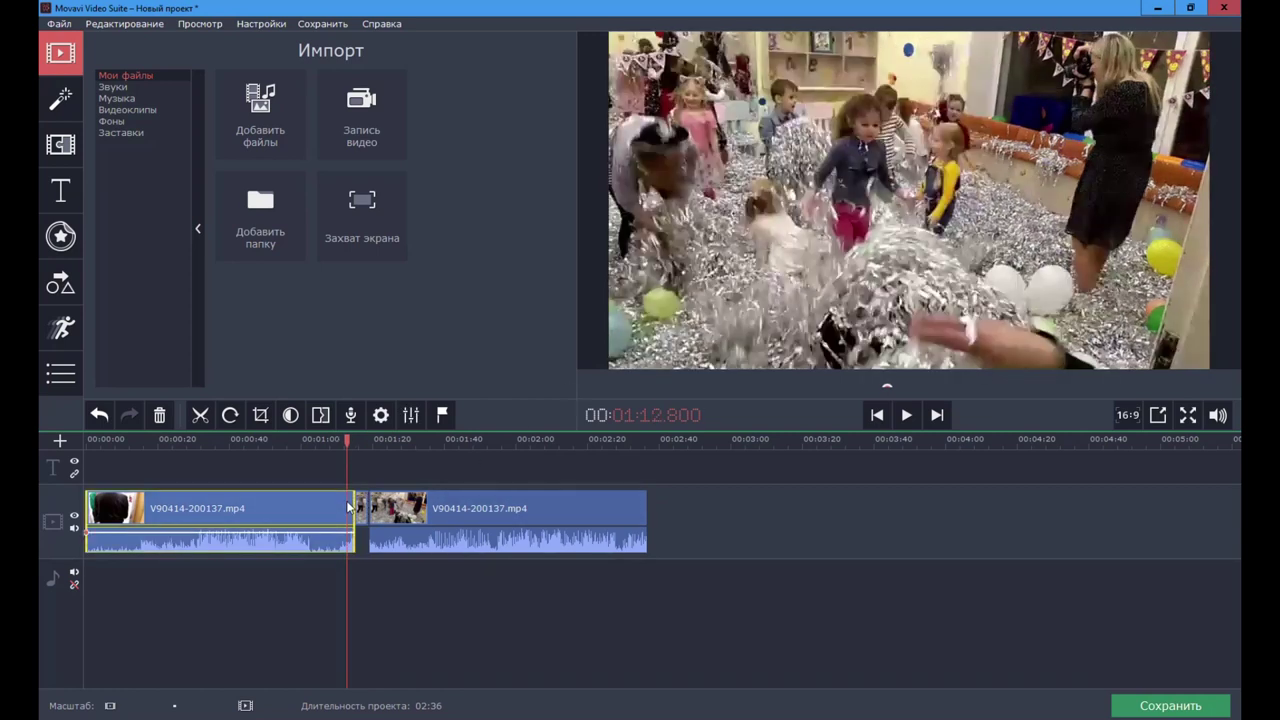
left_click(355, 515)
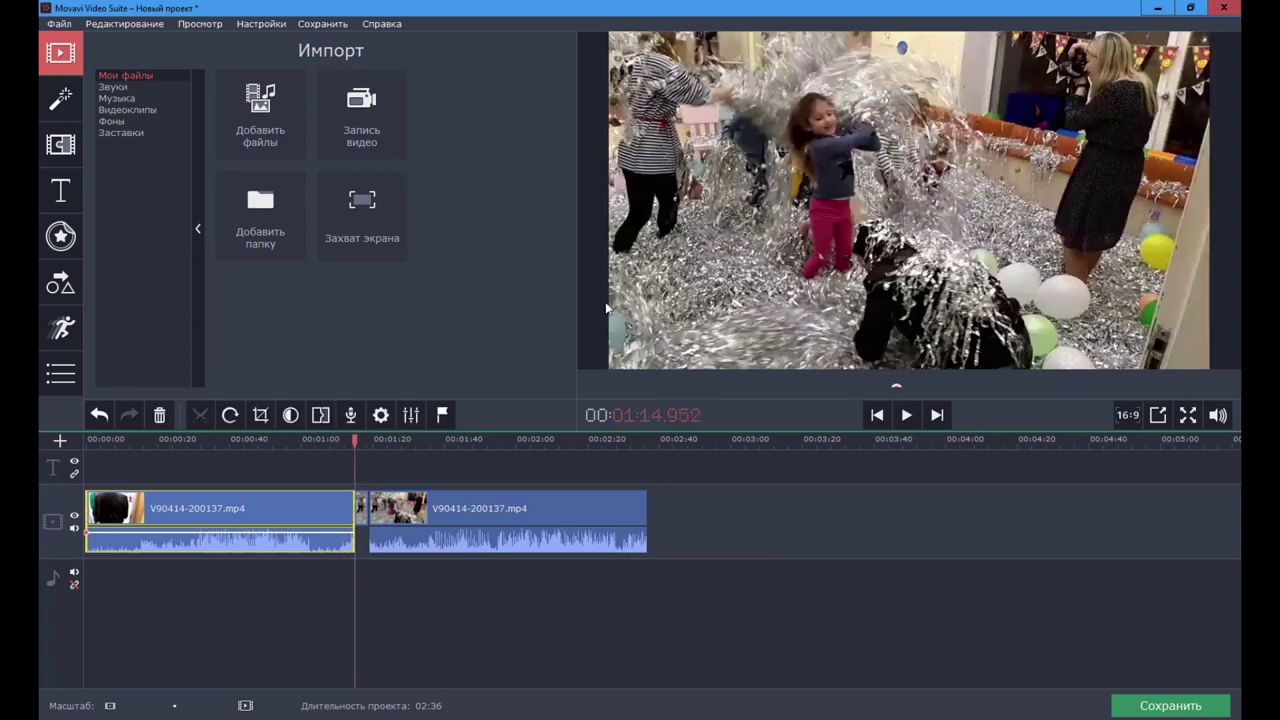
key("Left")
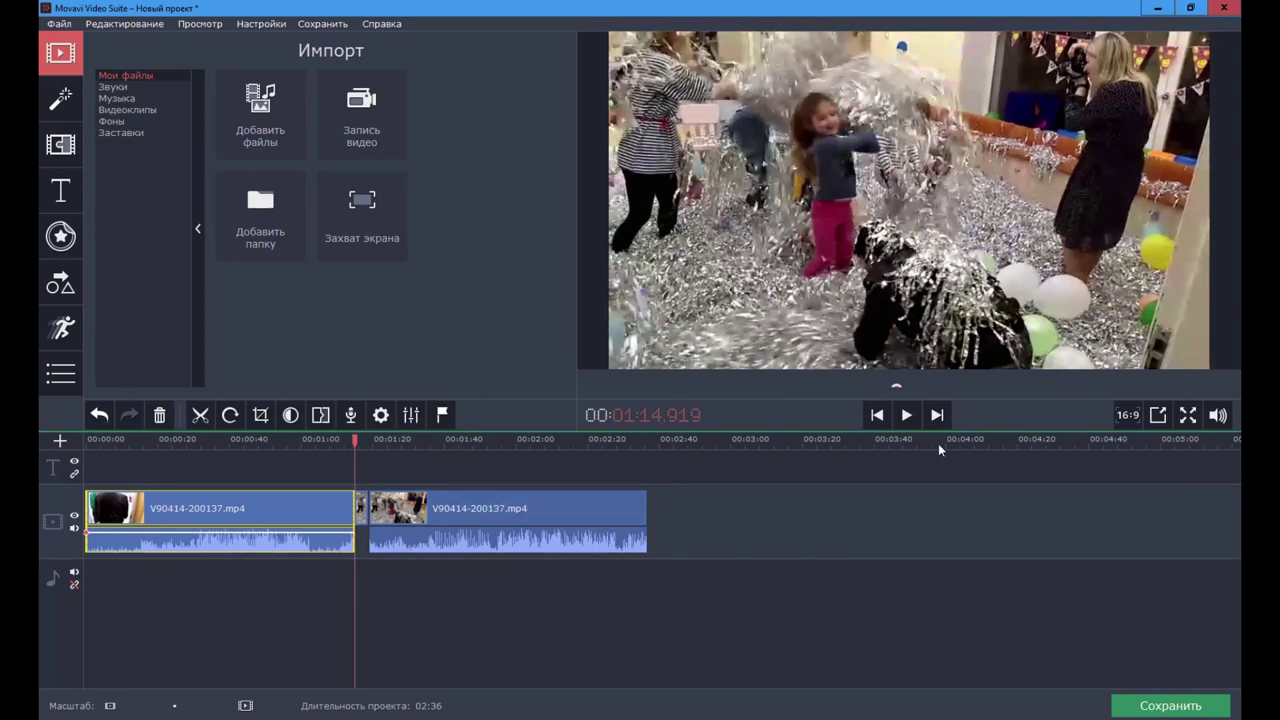
key("Right")
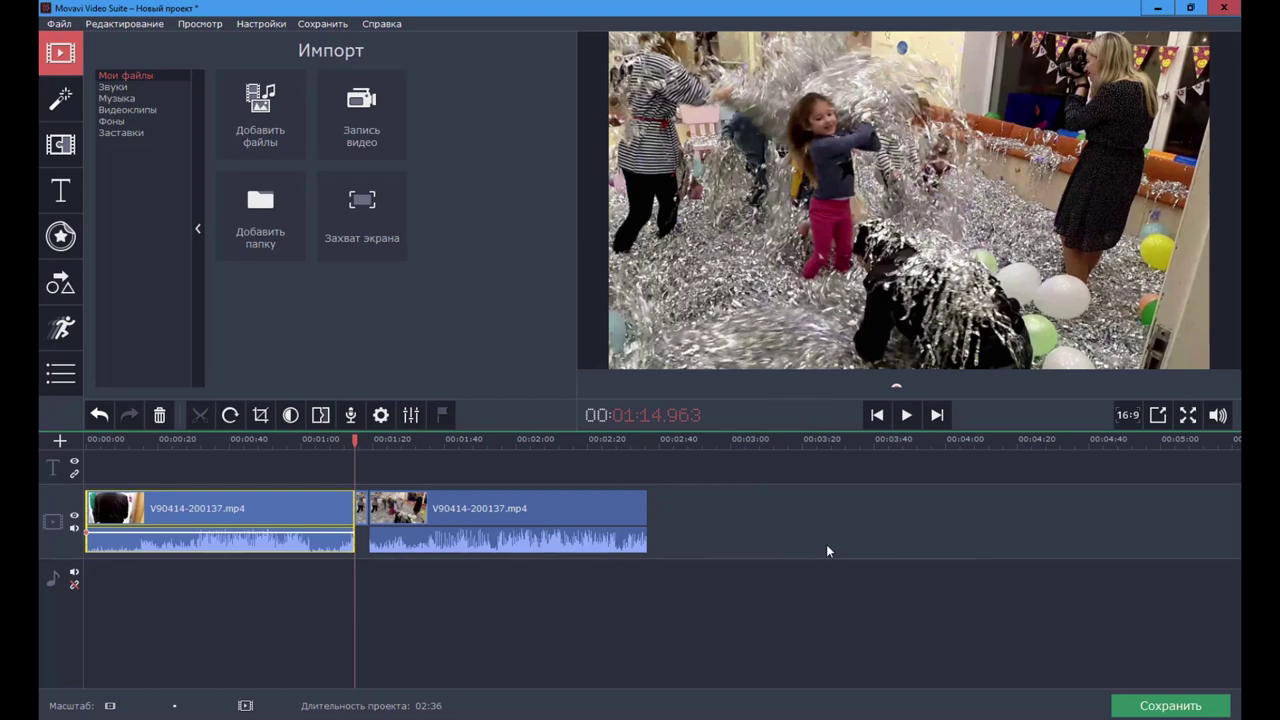
right_click(362, 518)
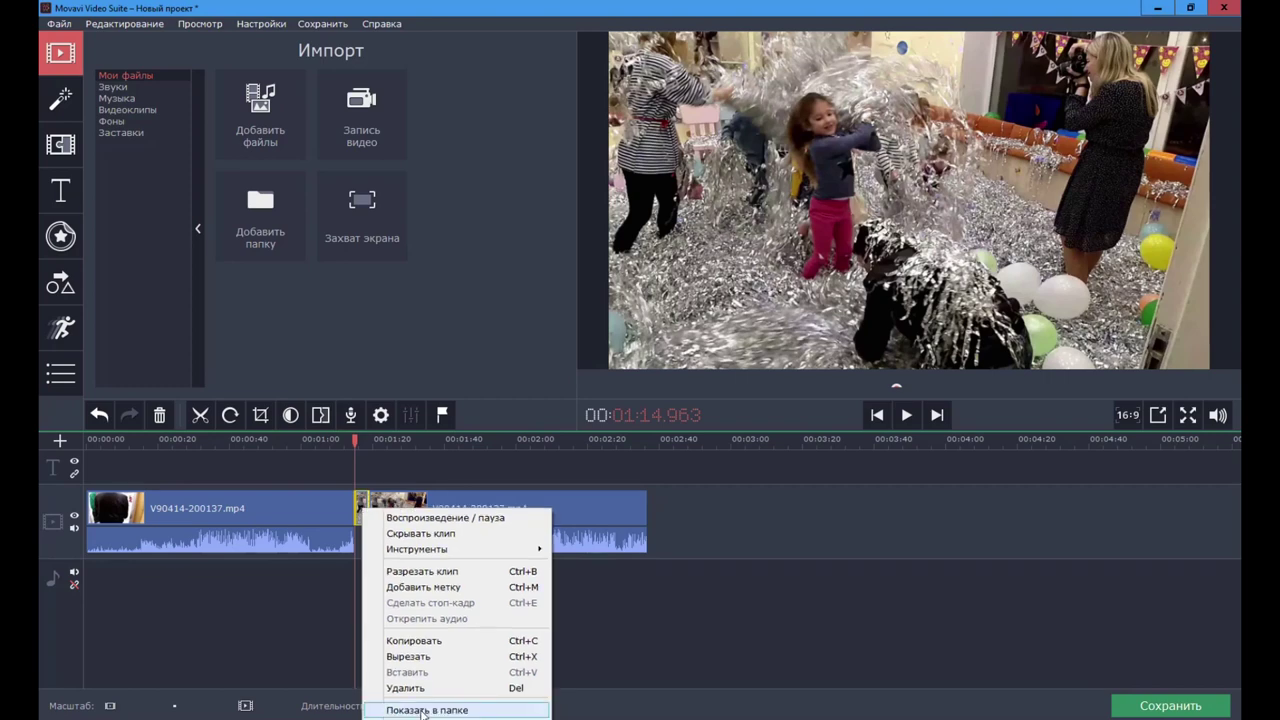
left_click(440, 706)
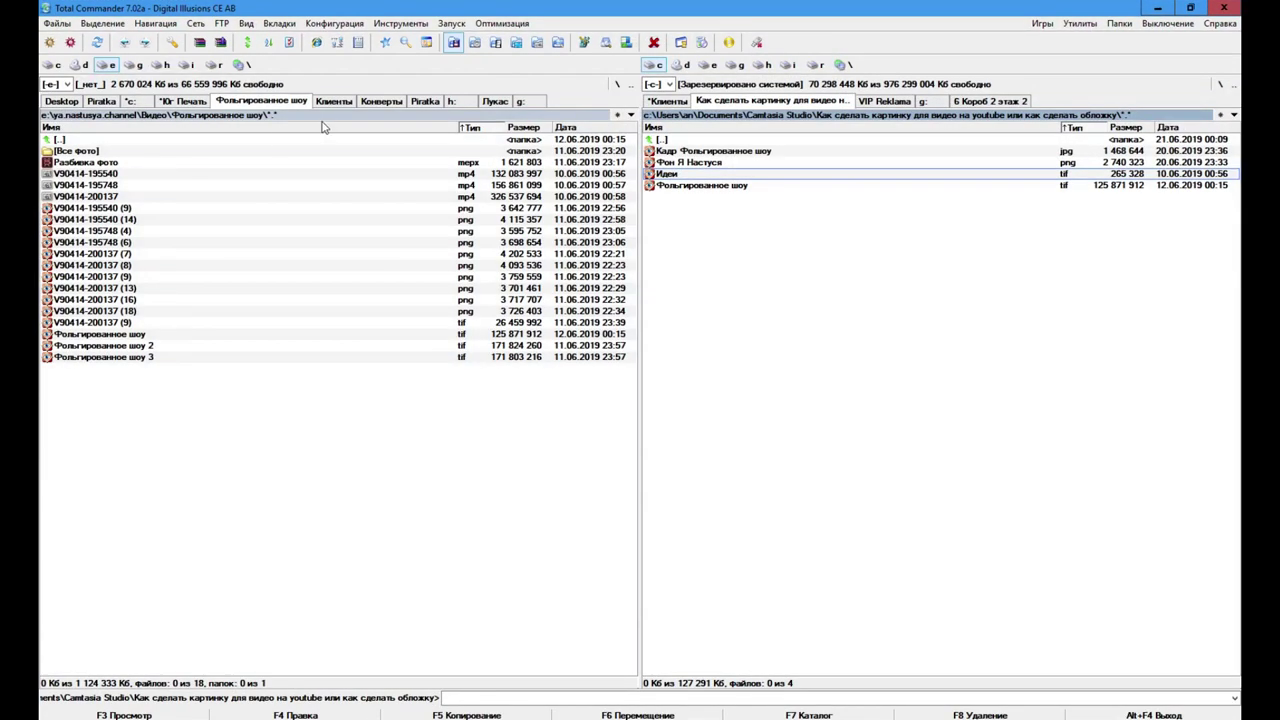
left_click(332, 101)
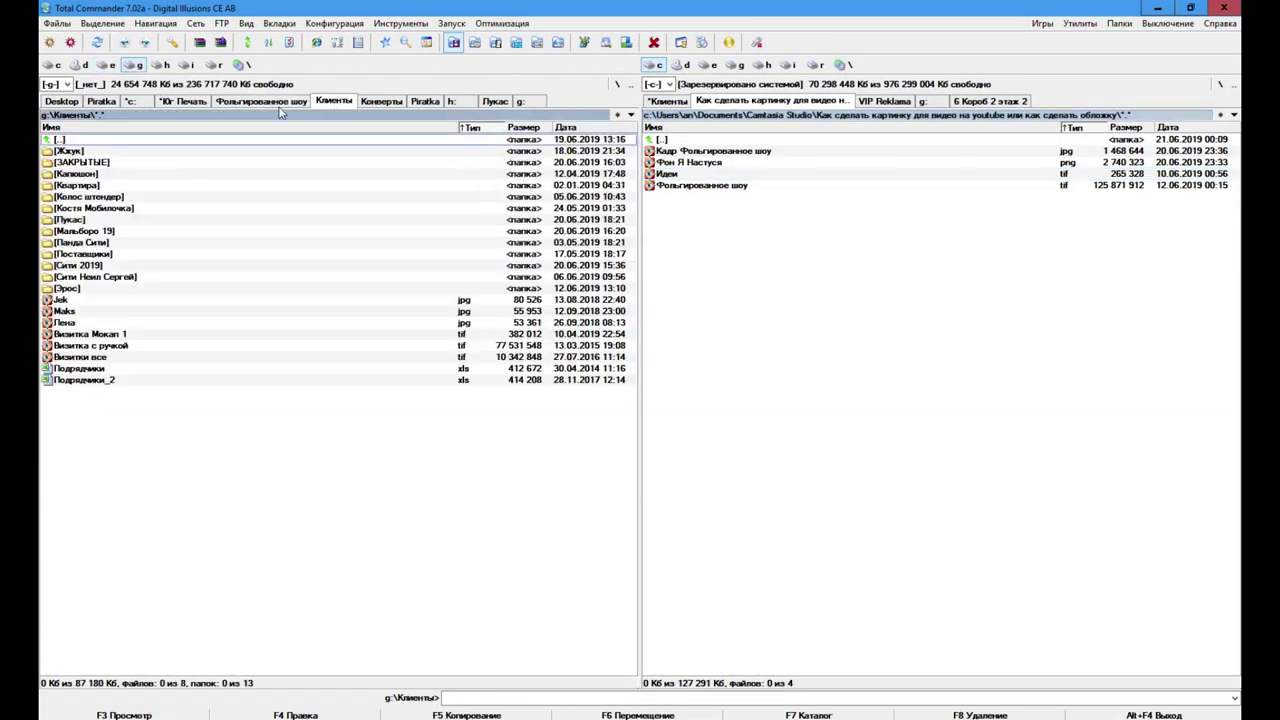
left_click(125, 116)
type("C:\\Users\\an\\Videos\\Movavi Library")
key("Return")
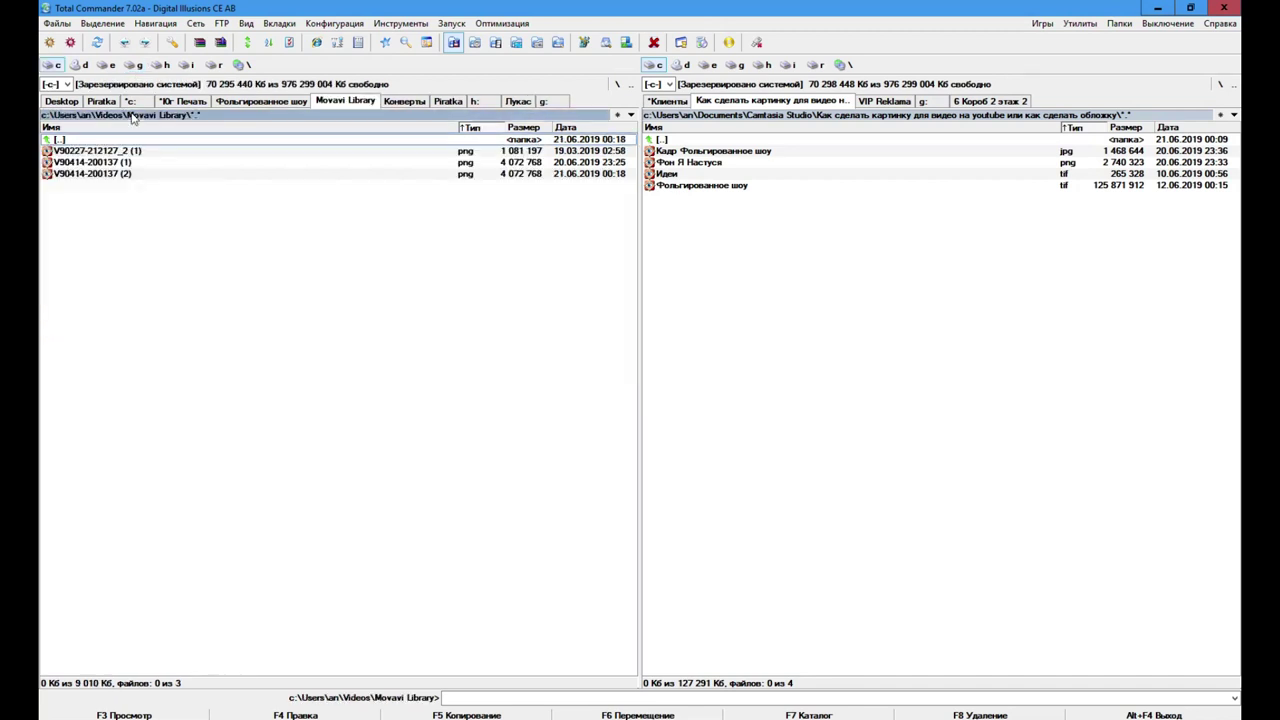
left_click(125, 162)
key("ctrl+q")
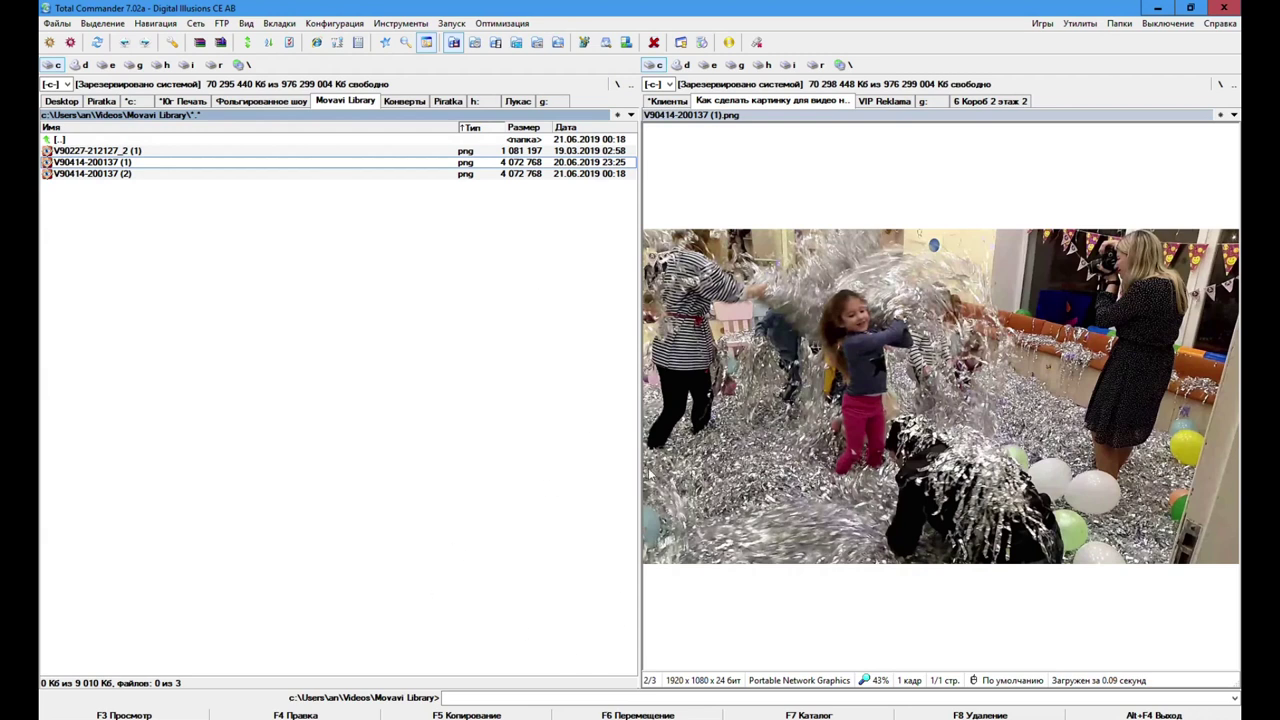
key("ctrl+q")
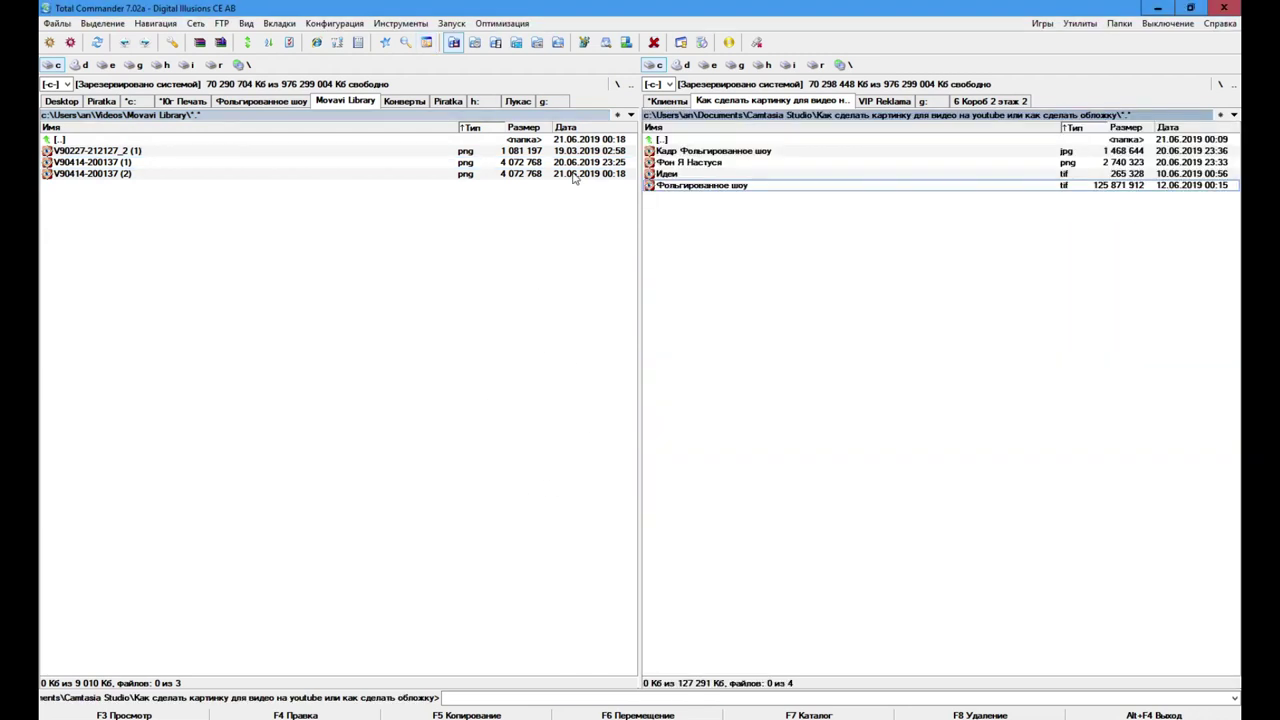
left_click(891, 222)
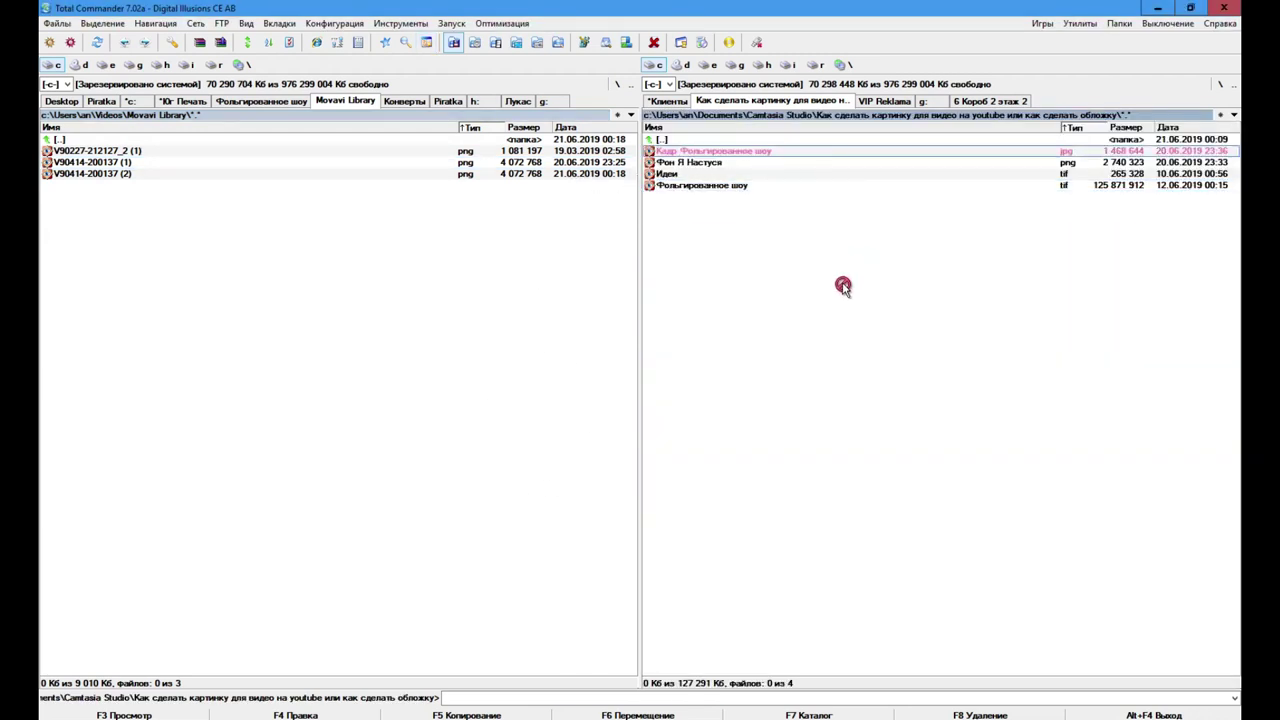
Step: Open Кадр Фольгированное шоу in Photoshop, then preview the Фон Я Настуся badge image
key("alt+Tab")
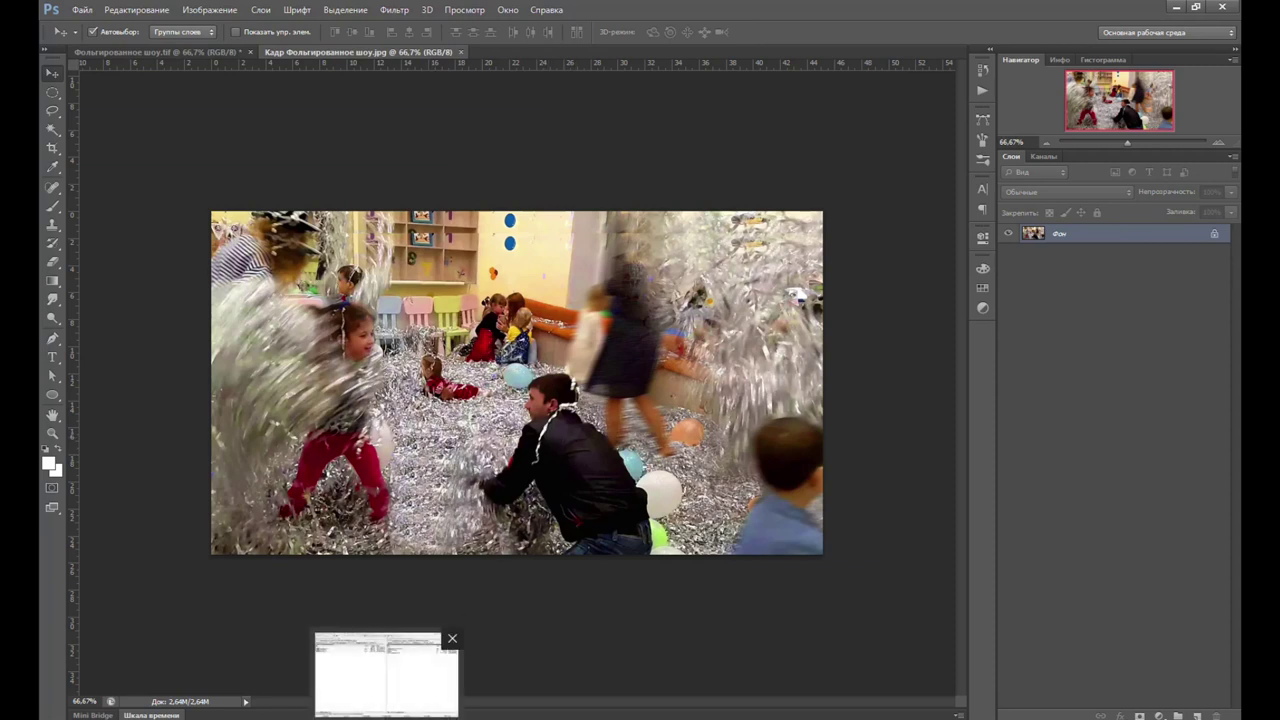
left_click(386, 675)
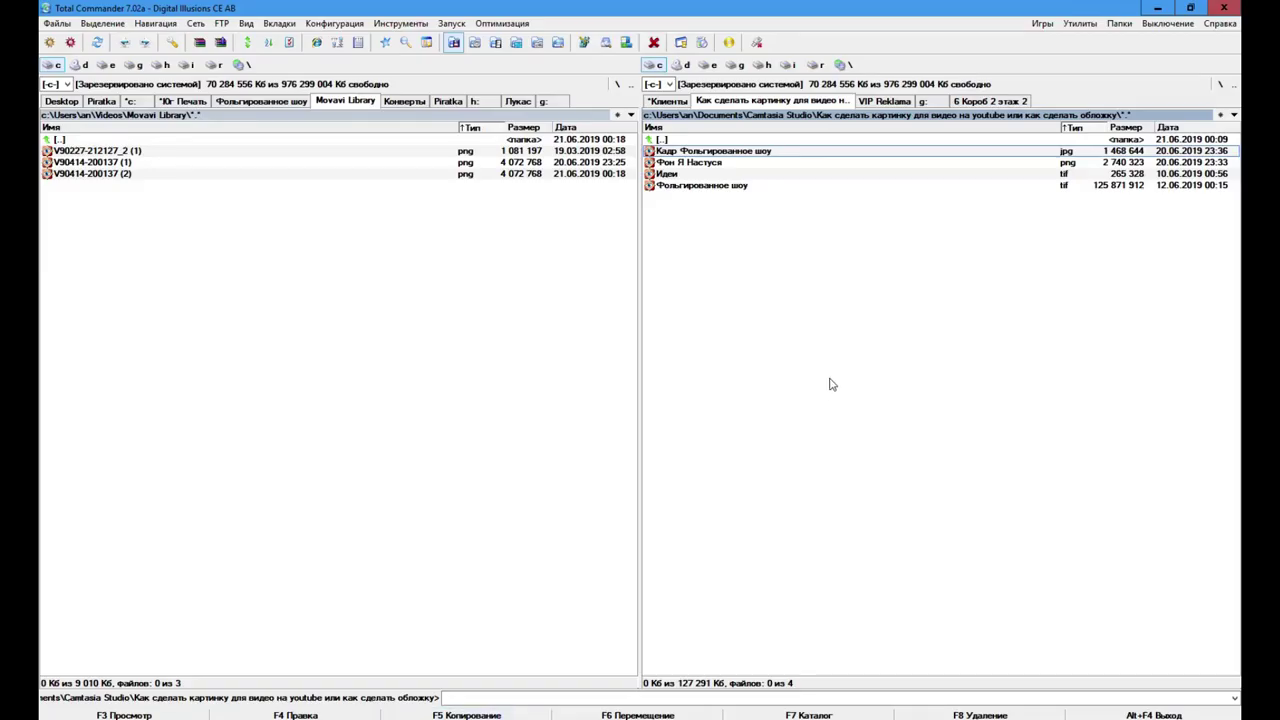
left_click(700, 164)
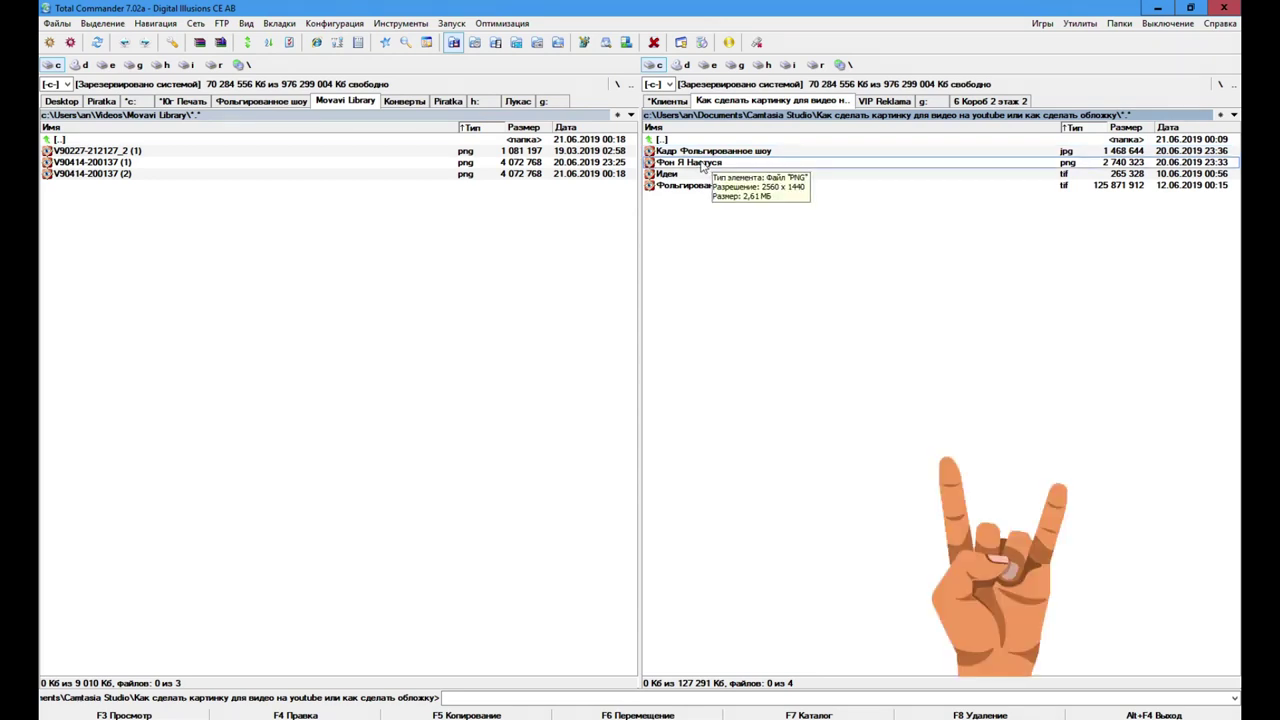
left_click(428, 44)
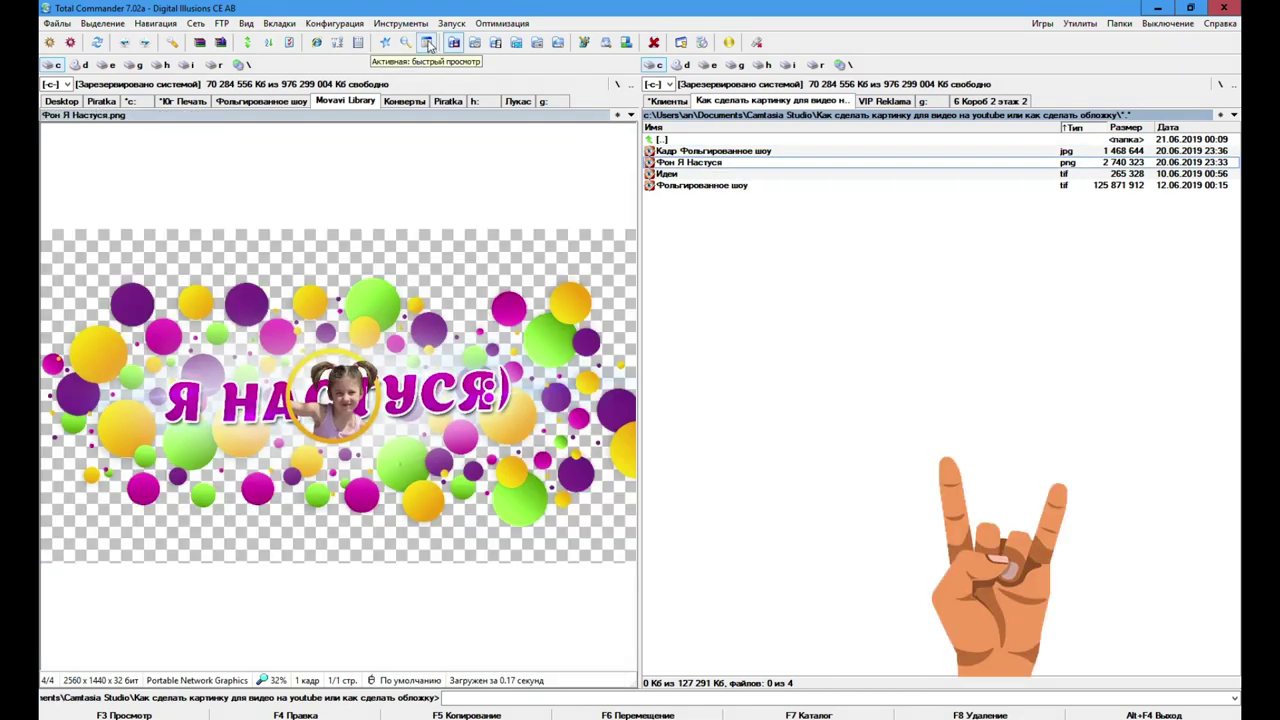
left_click(428, 44)
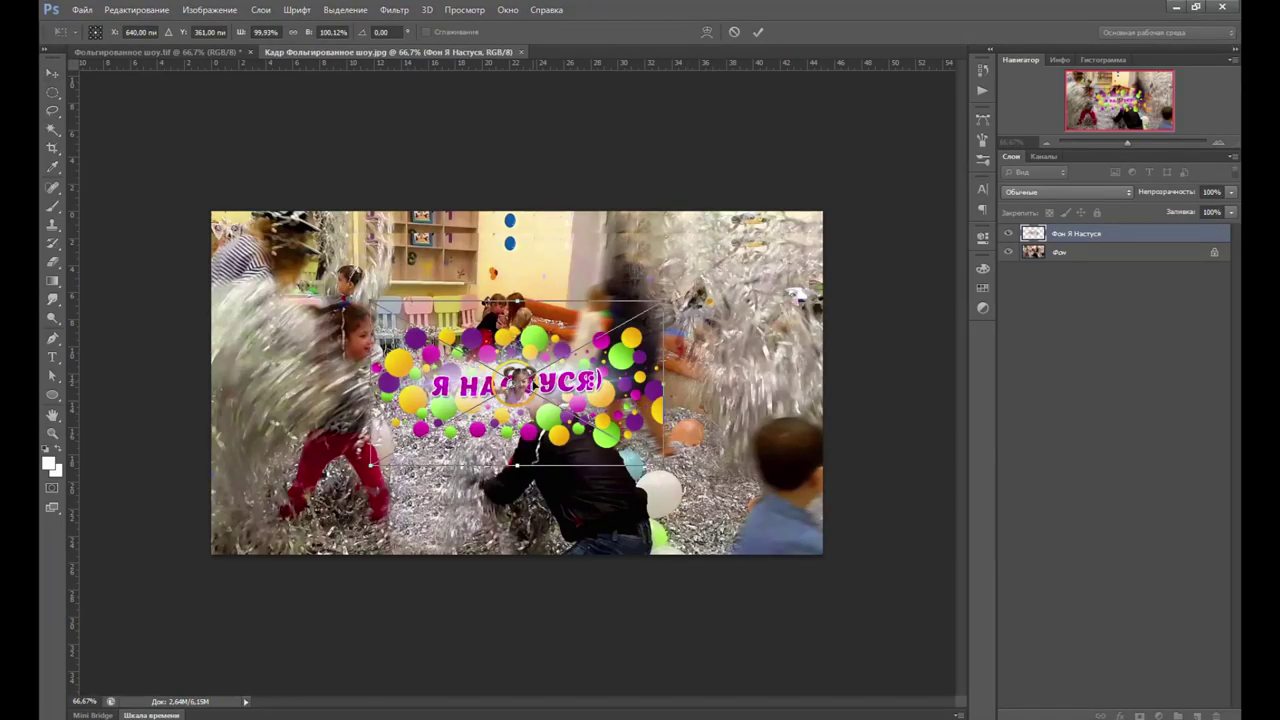
Step: Scale the Я Настуся badge to about 82%, tilt it about -5°, and place it lower-right
left_click_drag(535, 386, 695, 450)
left_click_drag(737, 403, 744, 458)
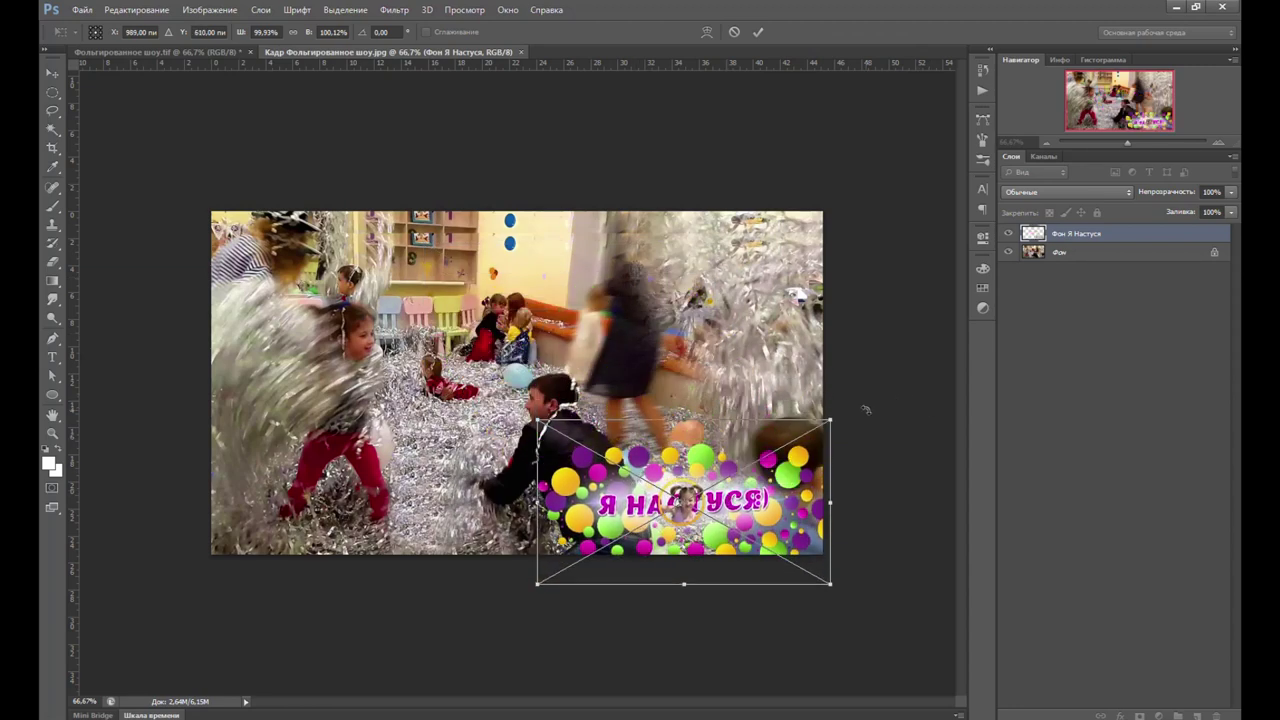
left_click_drag(866, 409, 886, 372)
left_click_drag(774, 501, 782, 516)
mouse_move(863, 411)
left_mouse_down()
mouse_move(900, 400)
mouse_move(886, 391)
left_mouse_up()
left_click_drag(800, 460, 822, 466)
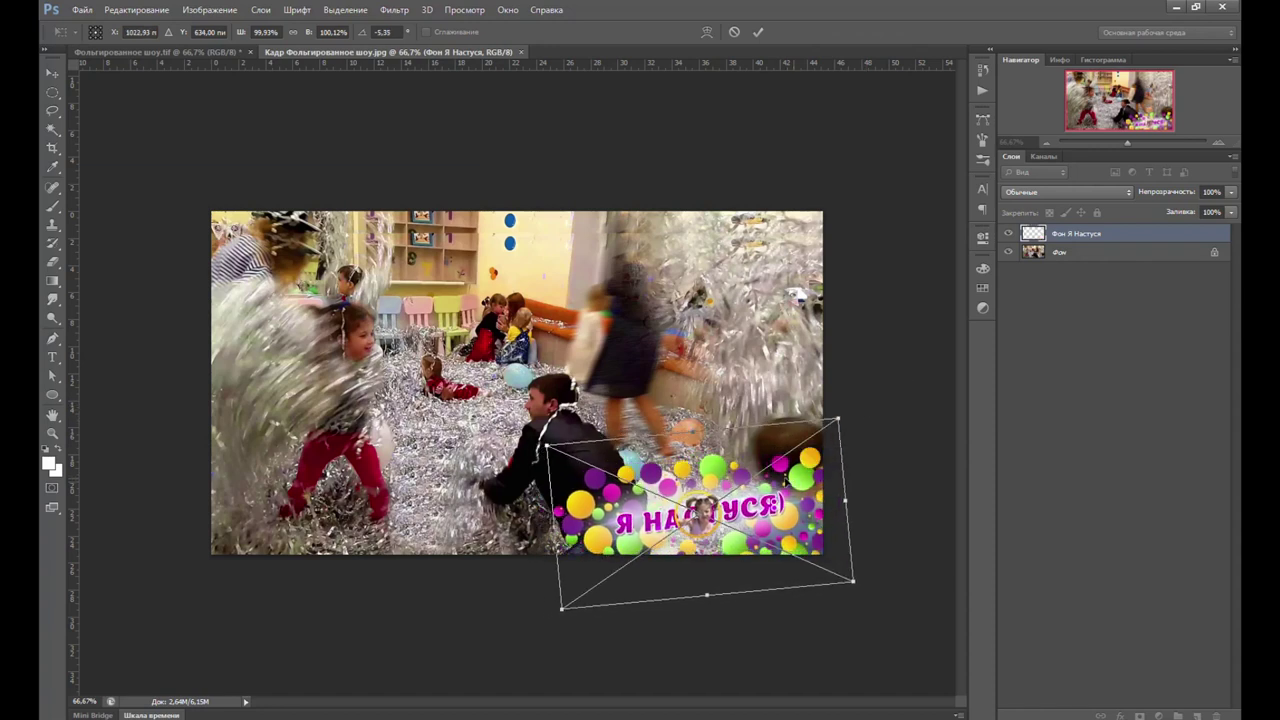
left_click_drag(547, 446, 599, 470)
left_click_drag(780, 528, 773, 518)
key("Return")
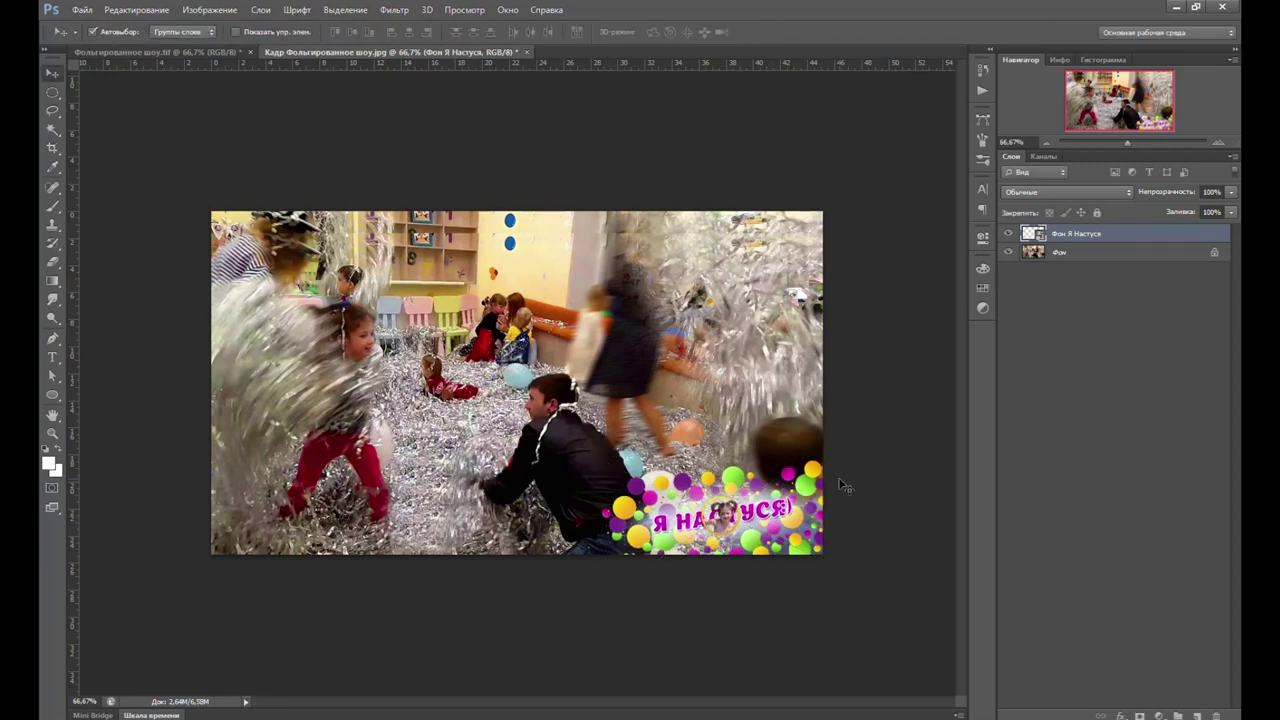
Step: Type 'Папа,' at the photo's top left and enlarge it to about 214%
left_click(53, 357)
left_click(268, 265)
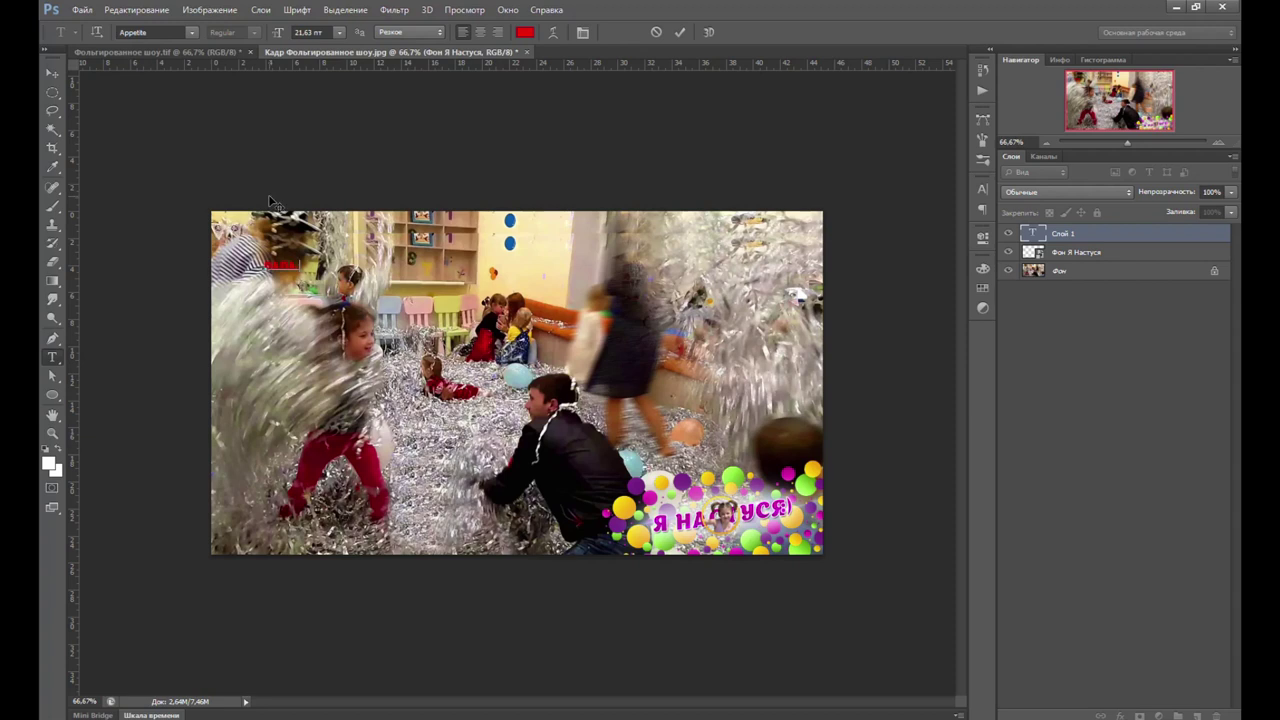
key("ctrl+t")
left_click_drag(310, 252, 350, 212)
key("Return")
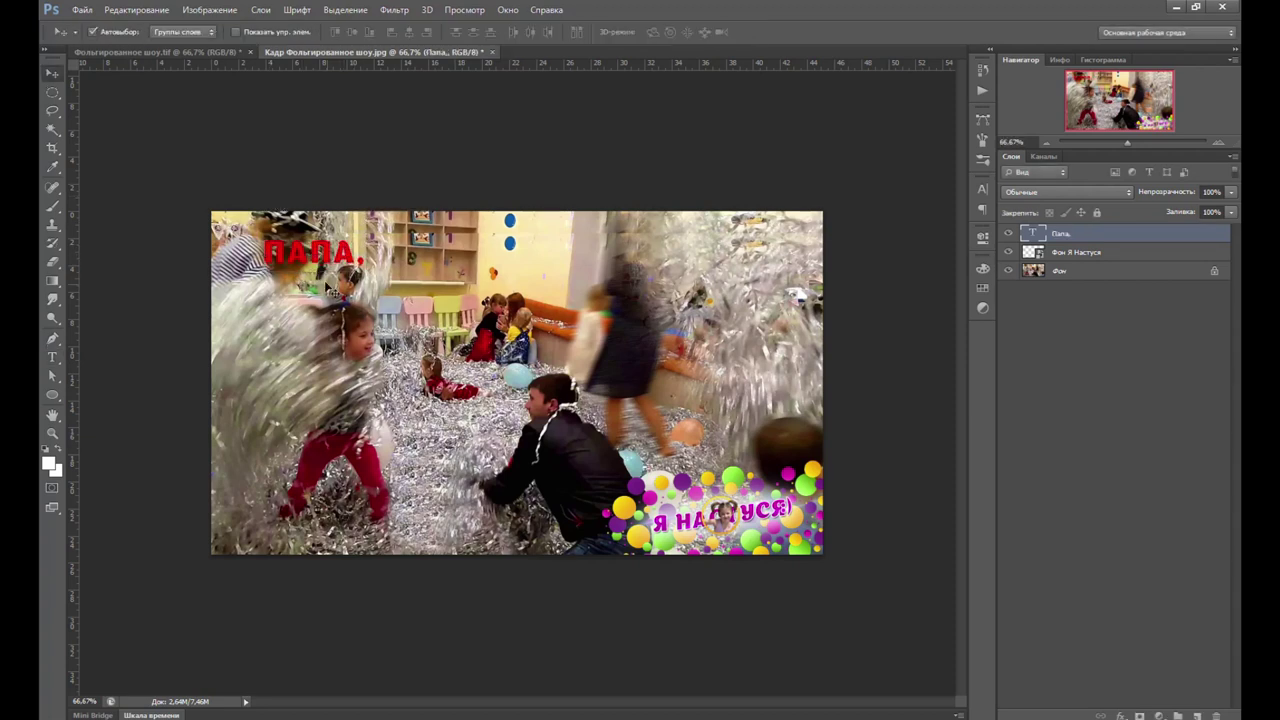
Step: Duplicate the word twice to the right, retyping the copies as 'тебе' and 'хана'
left_click_drag(322, 258, 462, 258)
double_click(462, 258)
type("тебе")
key("ctrl+Return")
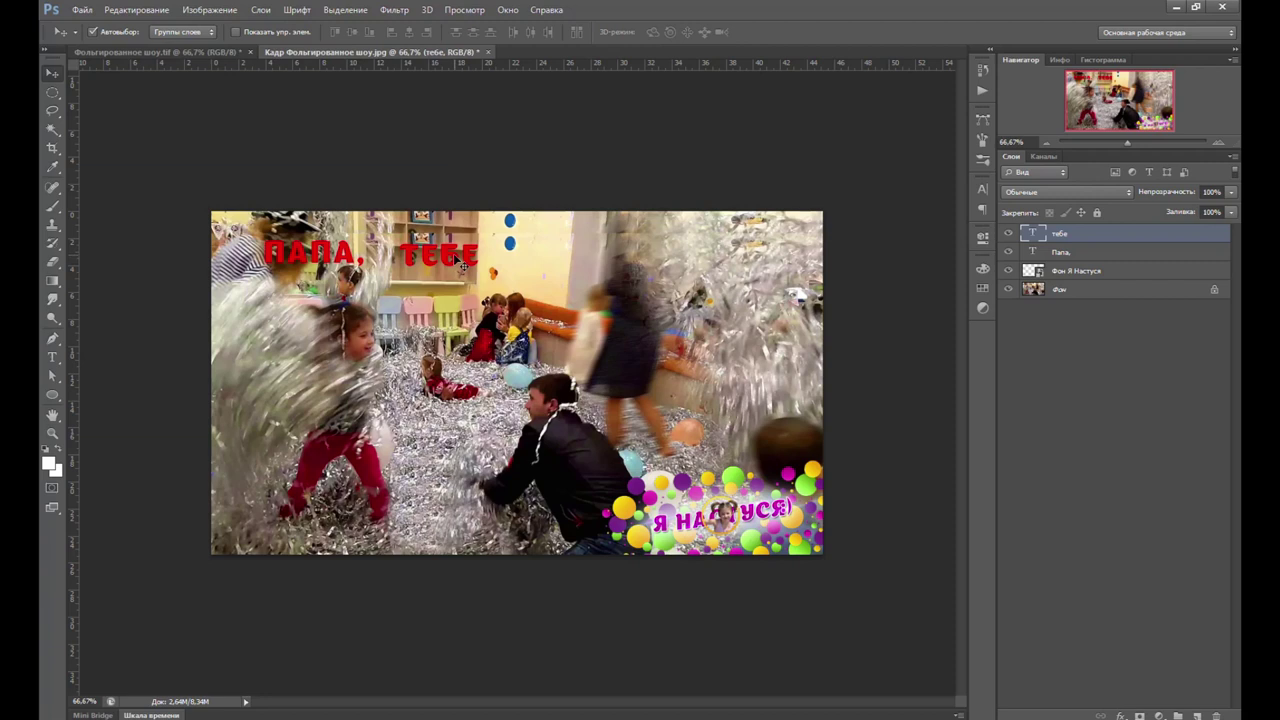
left_click_drag(455, 262, 570, 277)
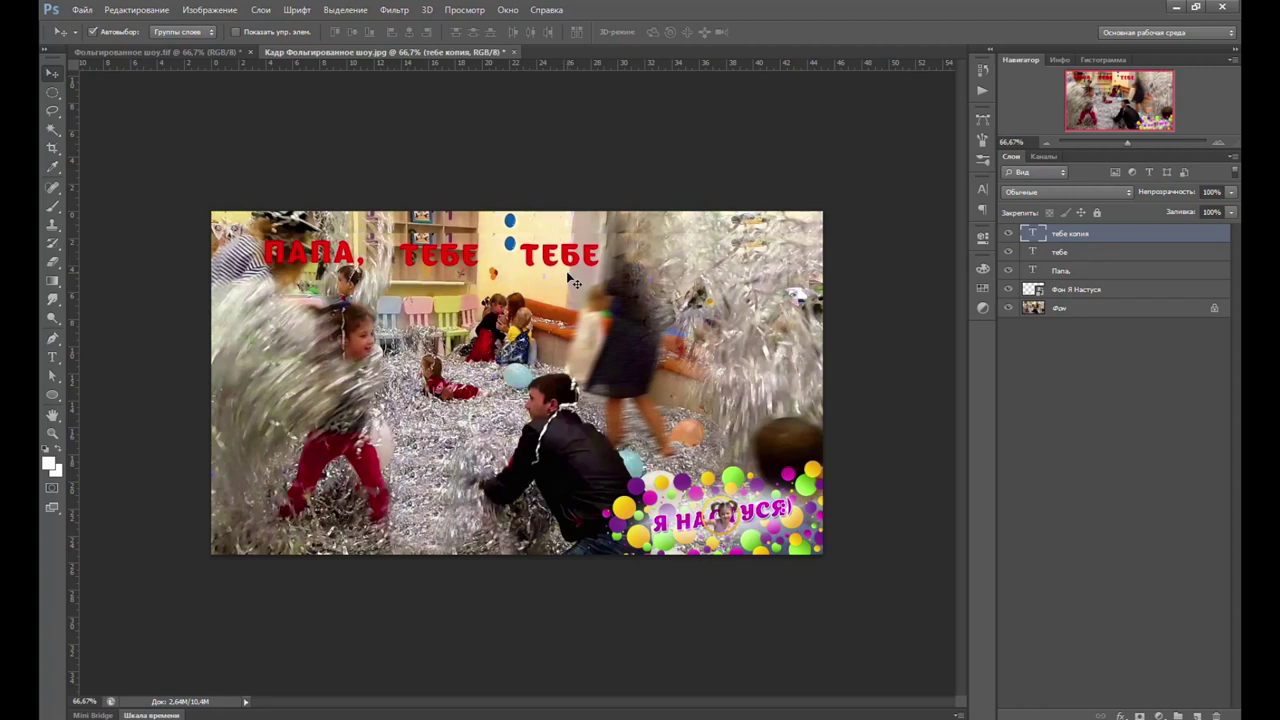
double_click(575, 262)
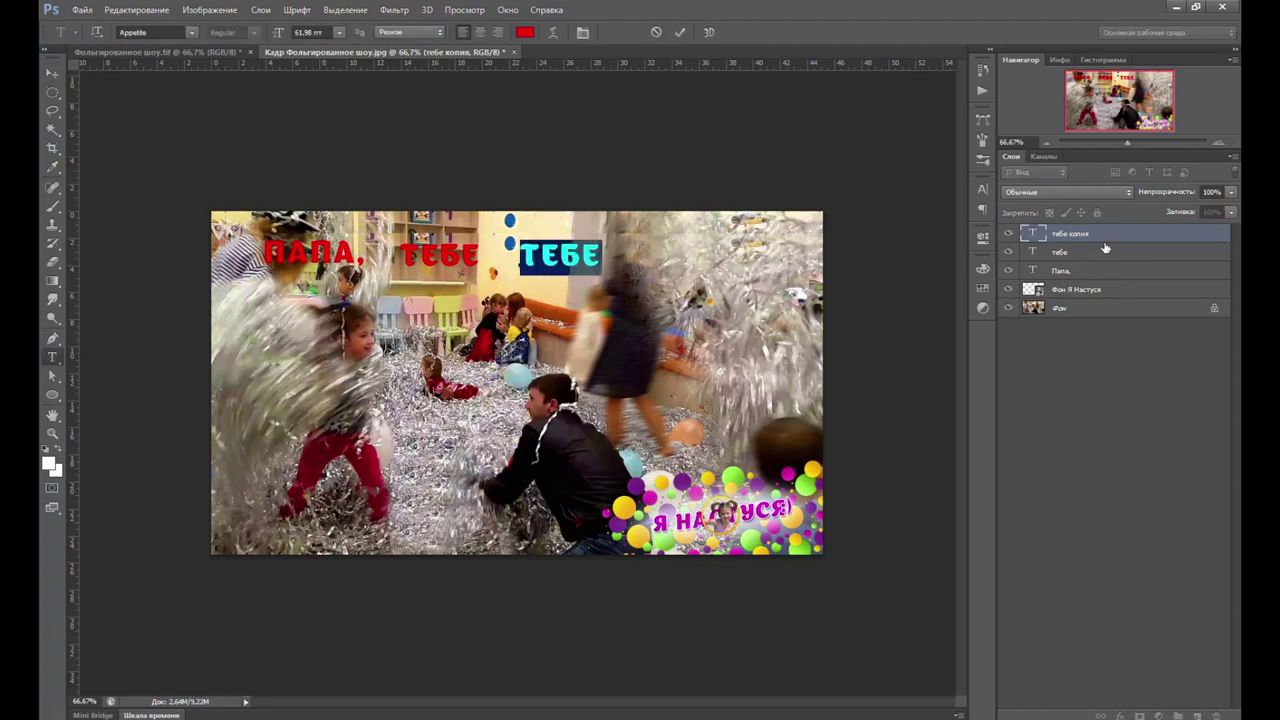
type("хана")
key("ctrl+Return")
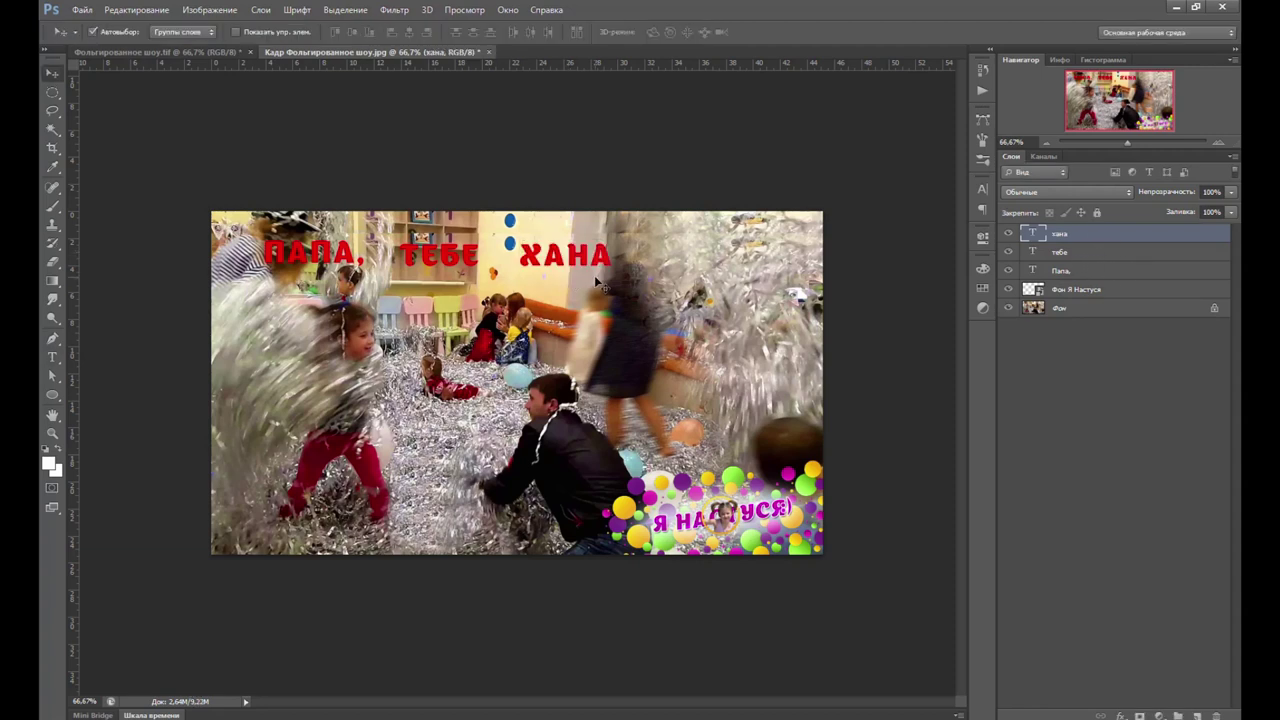
Step: Add a fourth copy reading ':)' and select all four title word layers
left_click_drag(607, 262, 717, 255)
double_click(717, 255)
type(":-")
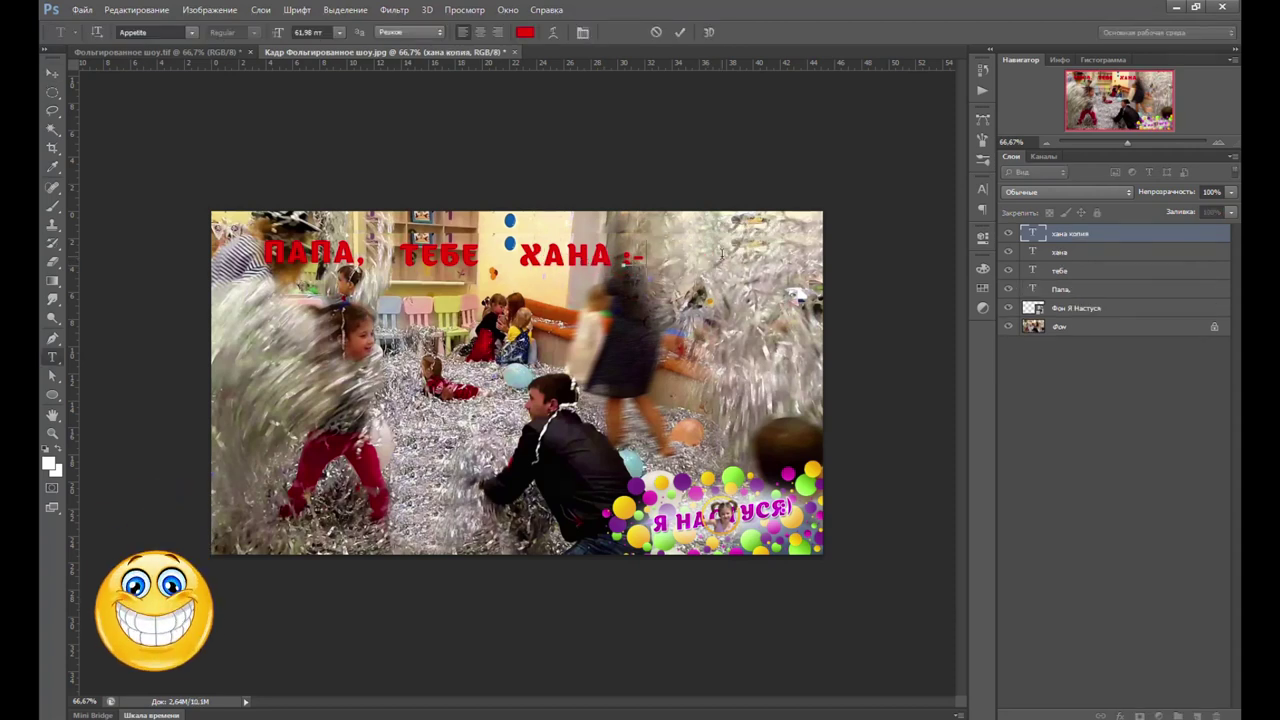
key("BackSpace")
type(")")
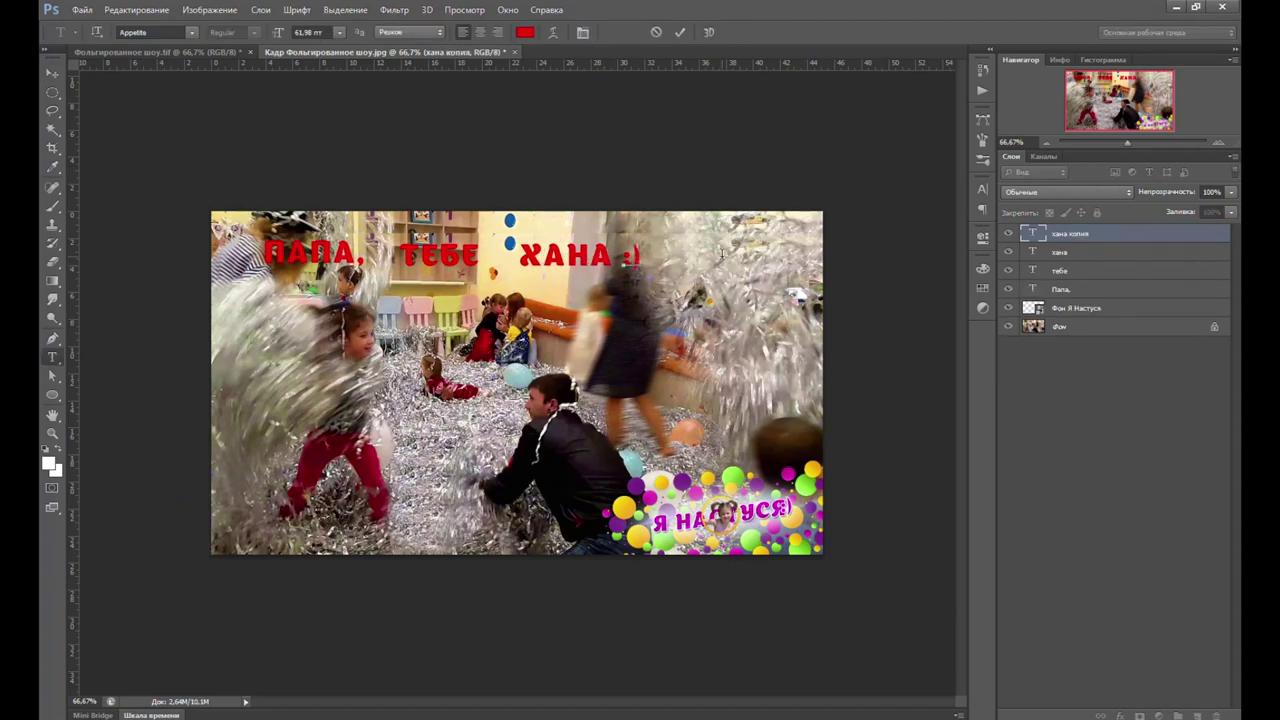
key("ctrl+Return")
left_click(1140, 289, "shift")
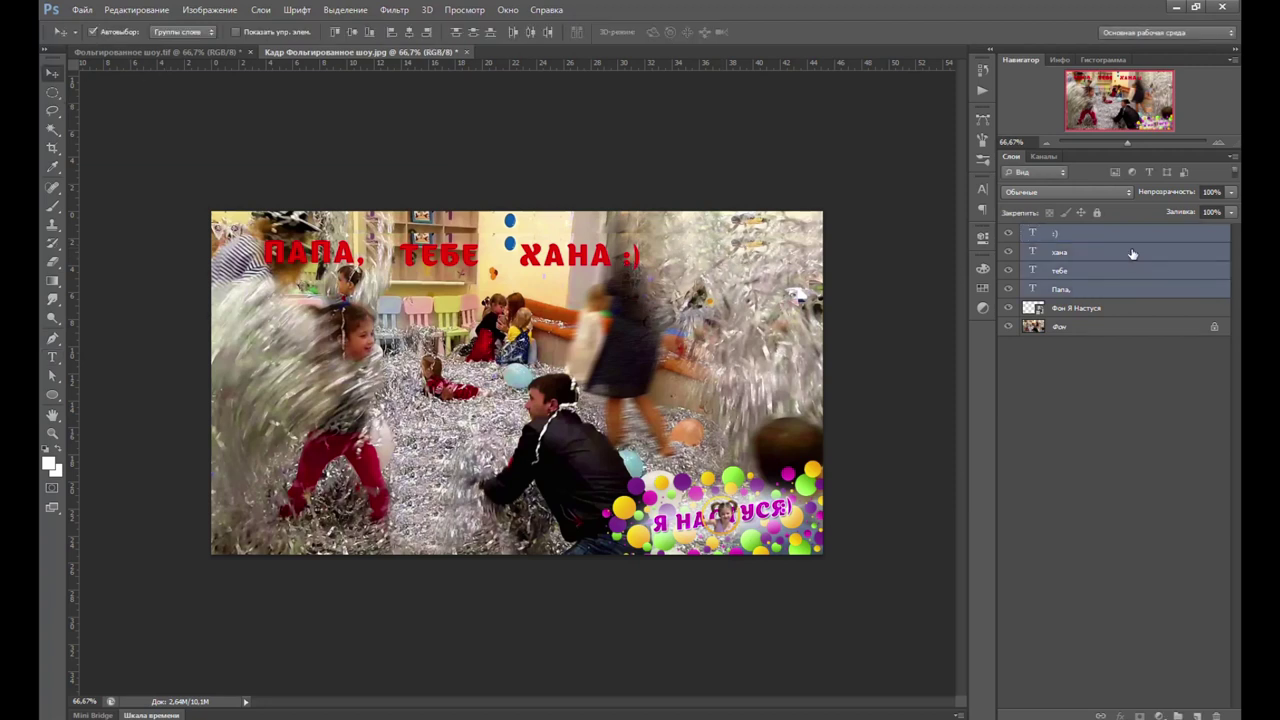
left_click(983, 190)
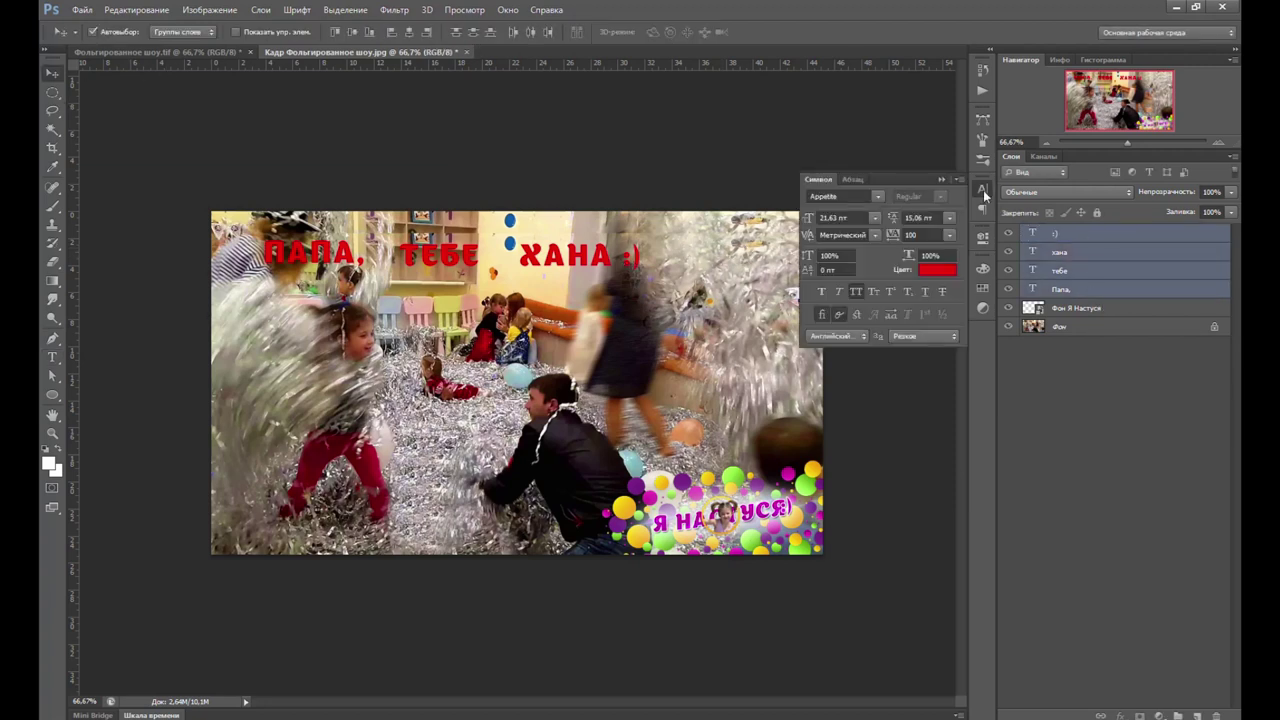
Step: Make the title text white and move ТЕБЕ up against ПАПА,
left_click(932, 270)
left_click_drag(830, 150, 785, 120)
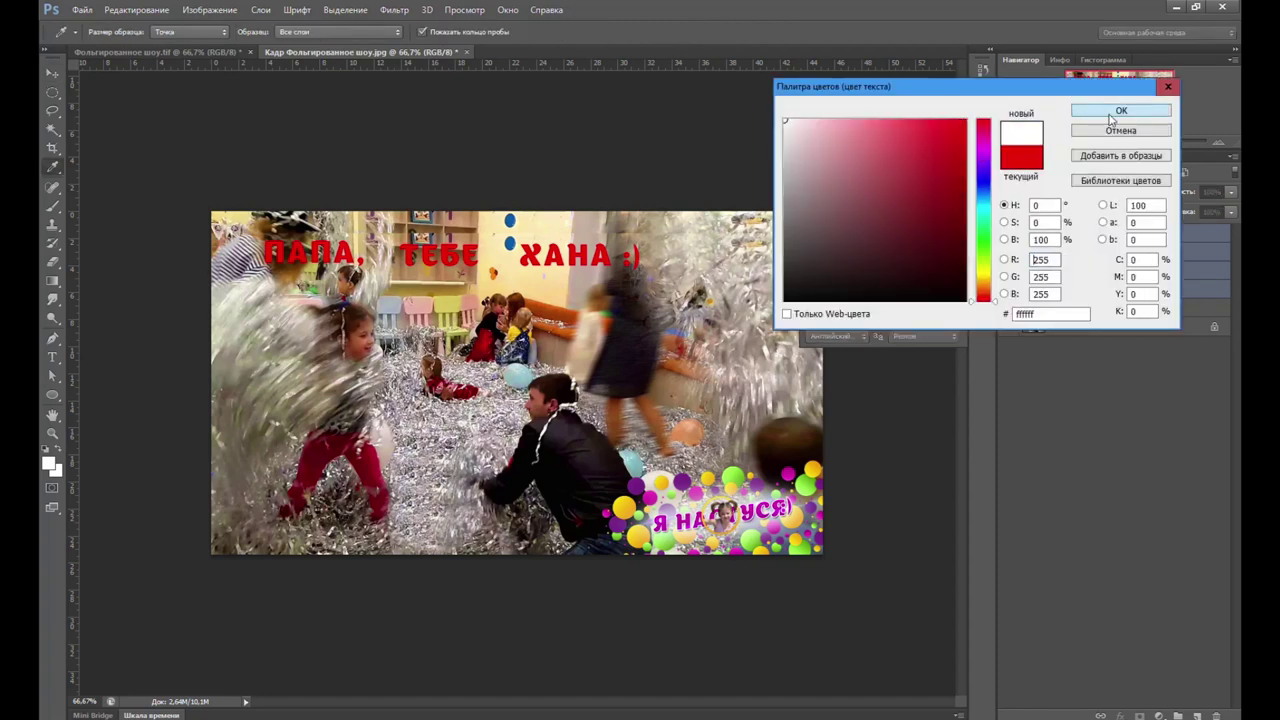
left_click(1118, 111)
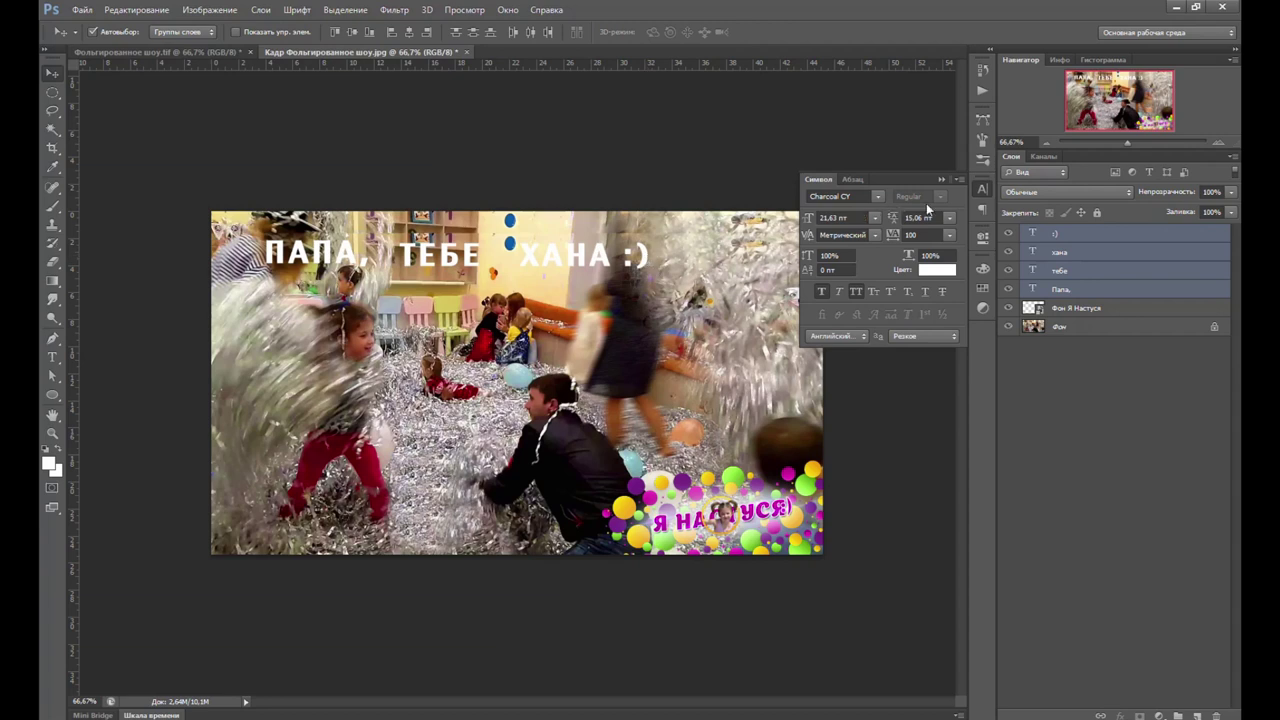
left_click(983, 188)
left_click_drag(452, 270, 430, 262)
Step: Set the letter spacing of all four title words from 100 to 0
left_click(1055, 233)
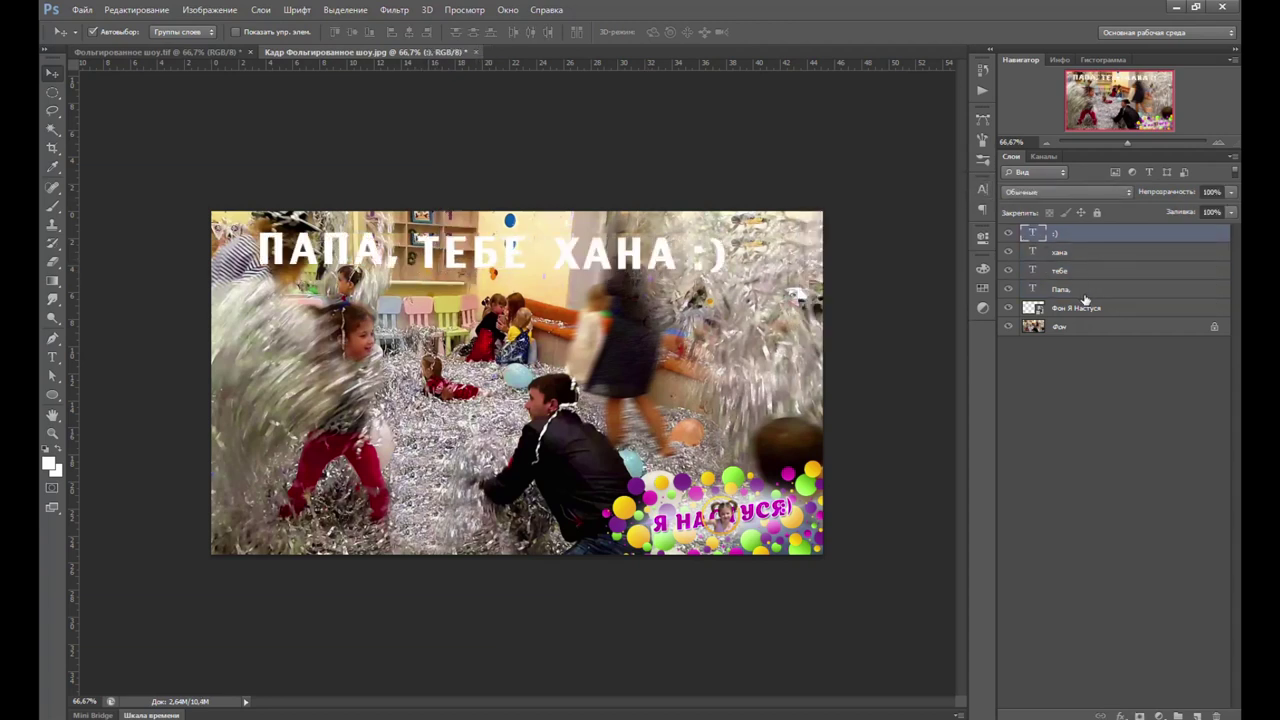
left_click(1081, 292, "shift")
left_click(983, 188)
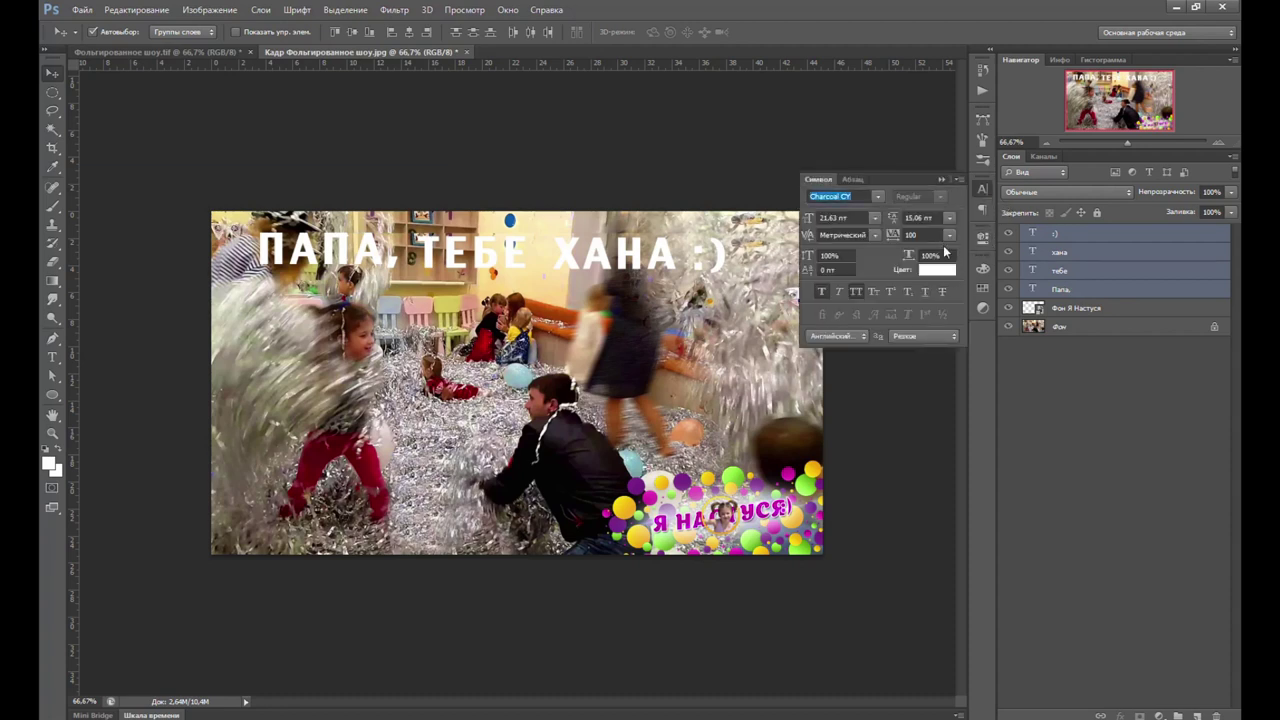
left_click(949, 235)
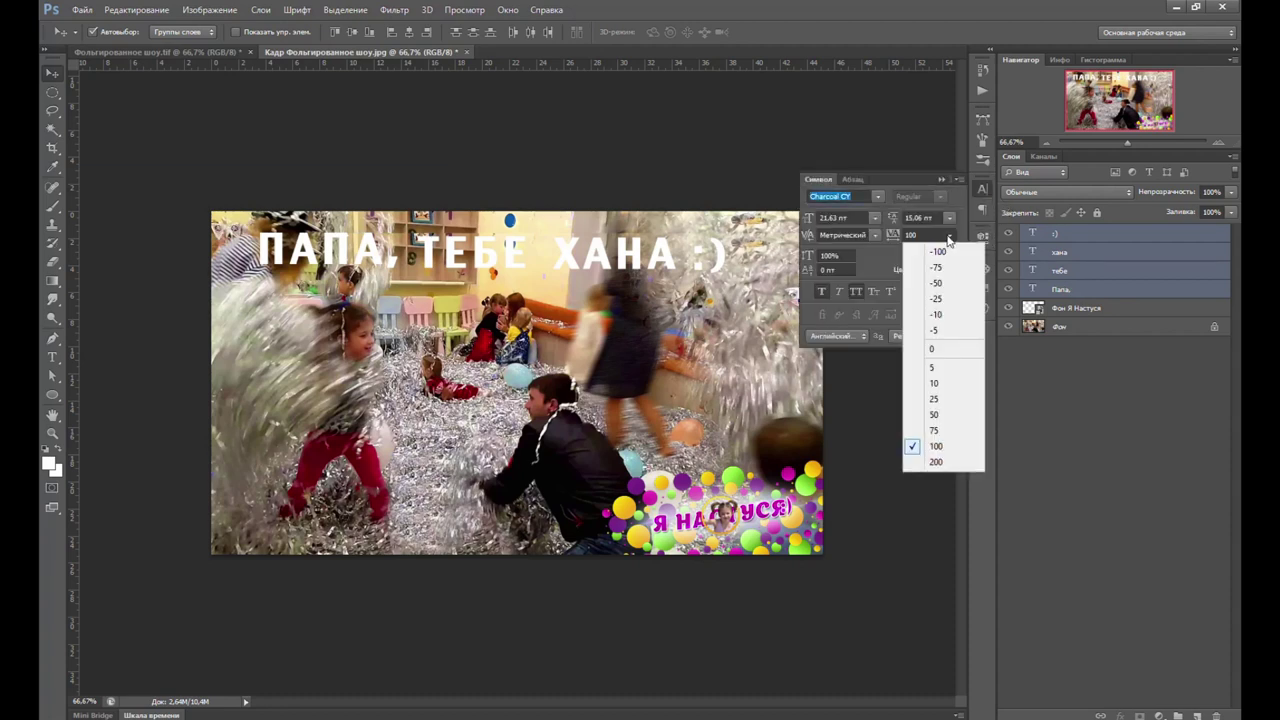
left_click(933, 350)
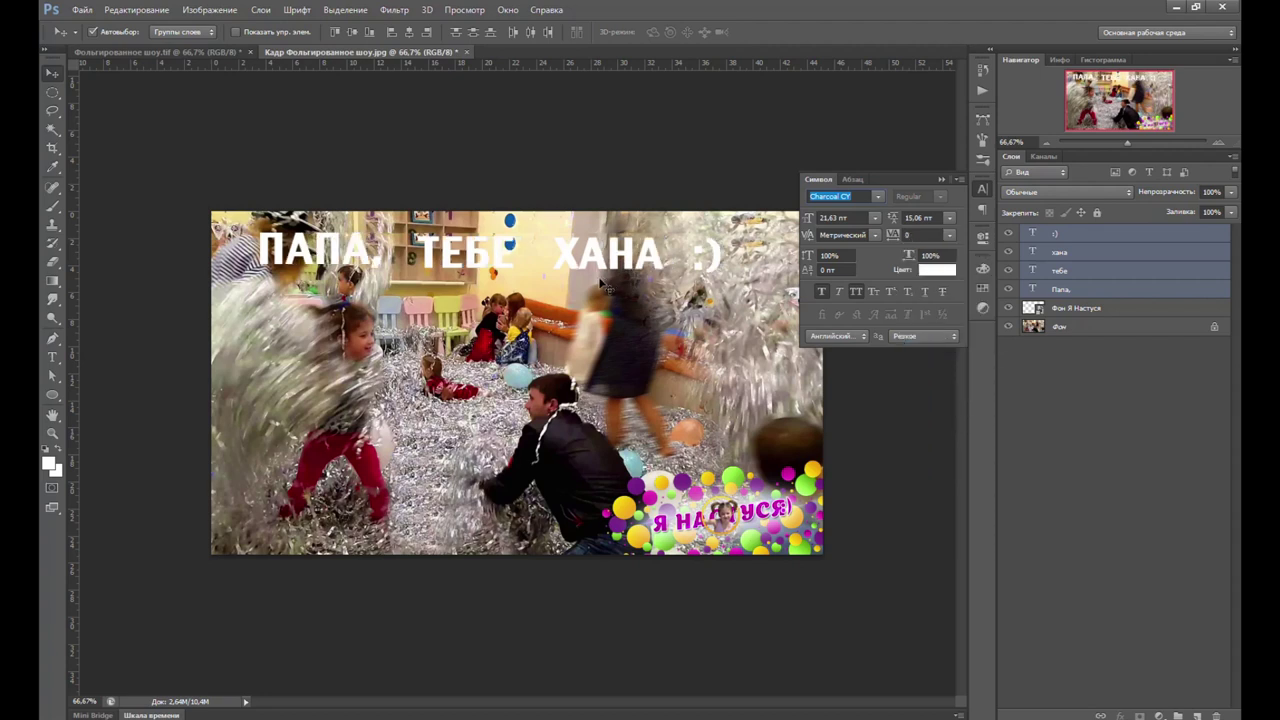
left_click(983, 188)
key("ctrl+t")
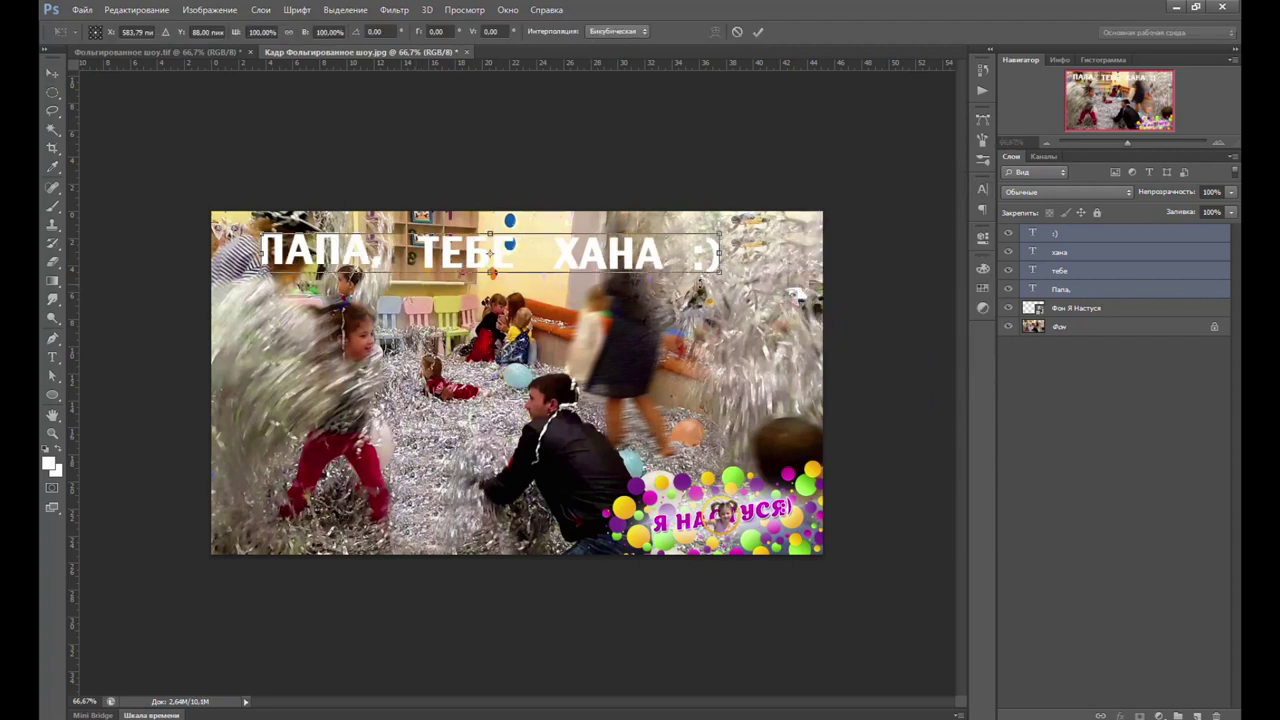
Step: Enlarge the whole title to about 122%, then shrink ТЕБЕ to about 87%
left_click_drag(260, 234, 263, 206)
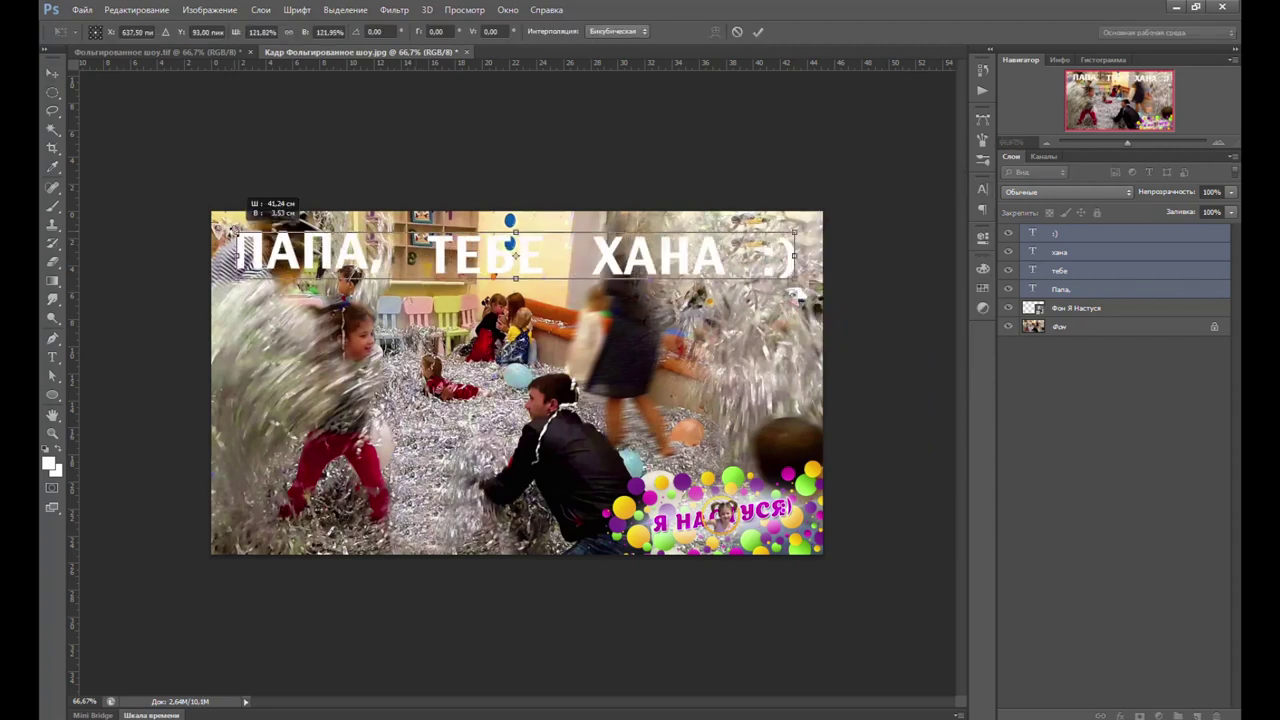
key("Return")
left_click(451, 262)
left_click_drag(516, 231, 500, 240)
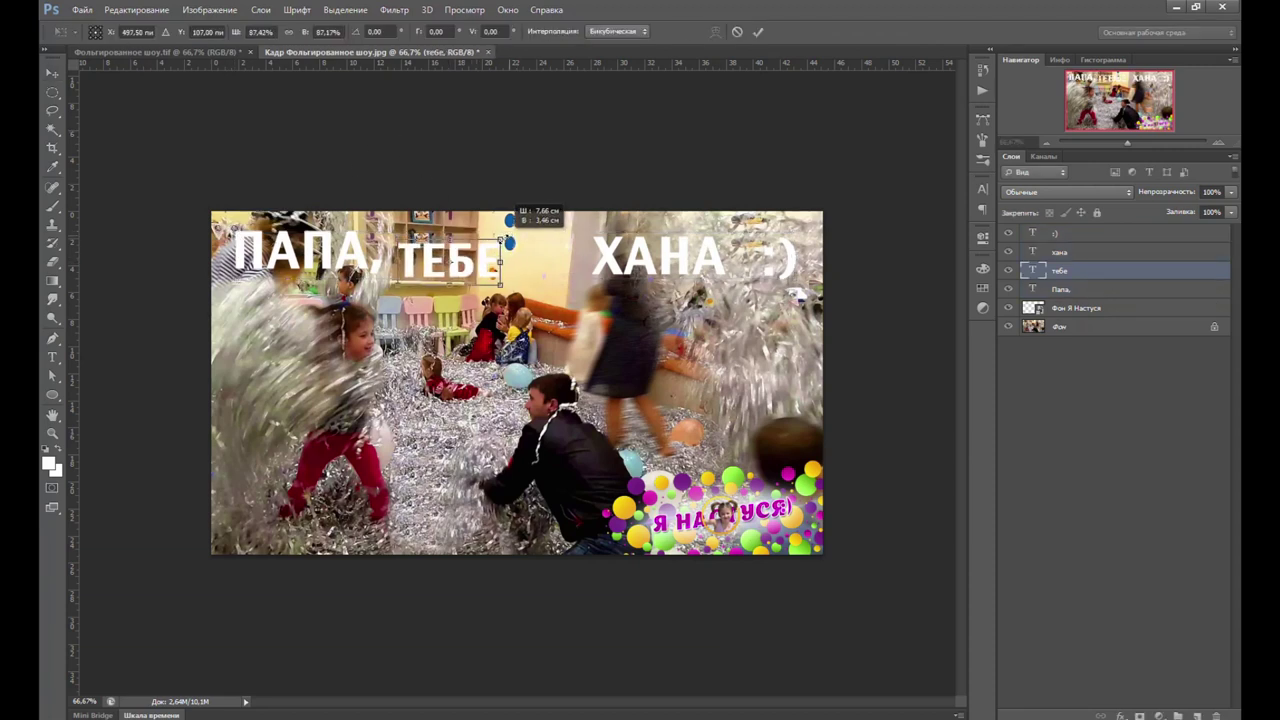
key("Return")
Step: Resize ХАНА to about 124% in line with the title, then rescale all four words together
mouse_move(695, 262)
left_mouse_down()
mouse_move(643, 271)
mouse_move(705, 298)
left_mouse_up()
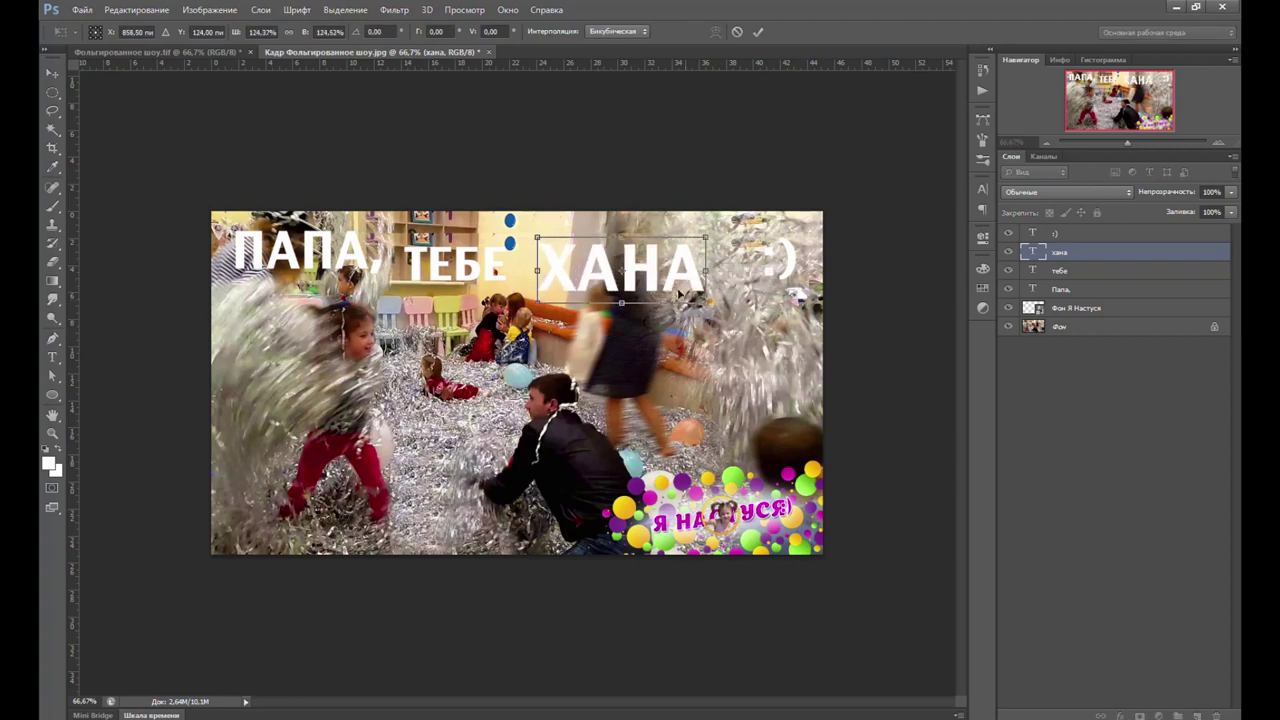
key("Return")
mouse_move(655, 282)
left_mouse_down()
mouse_move(652, 266)
mouse_move(670, 264)
left_mouse_up()
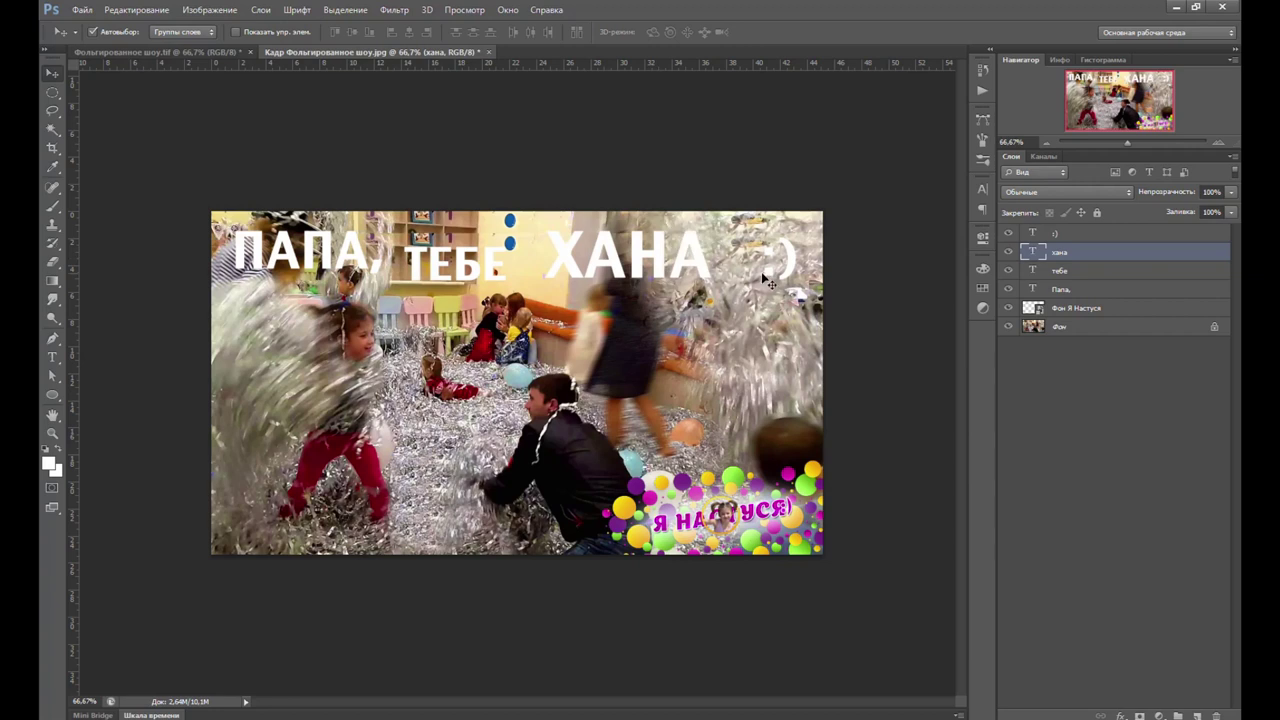
left_click(1060, 233, "shift")
left_click(1060, 289, "shift")
key("ctrl+t")
left_click_drag(797, 226, 792, 230)
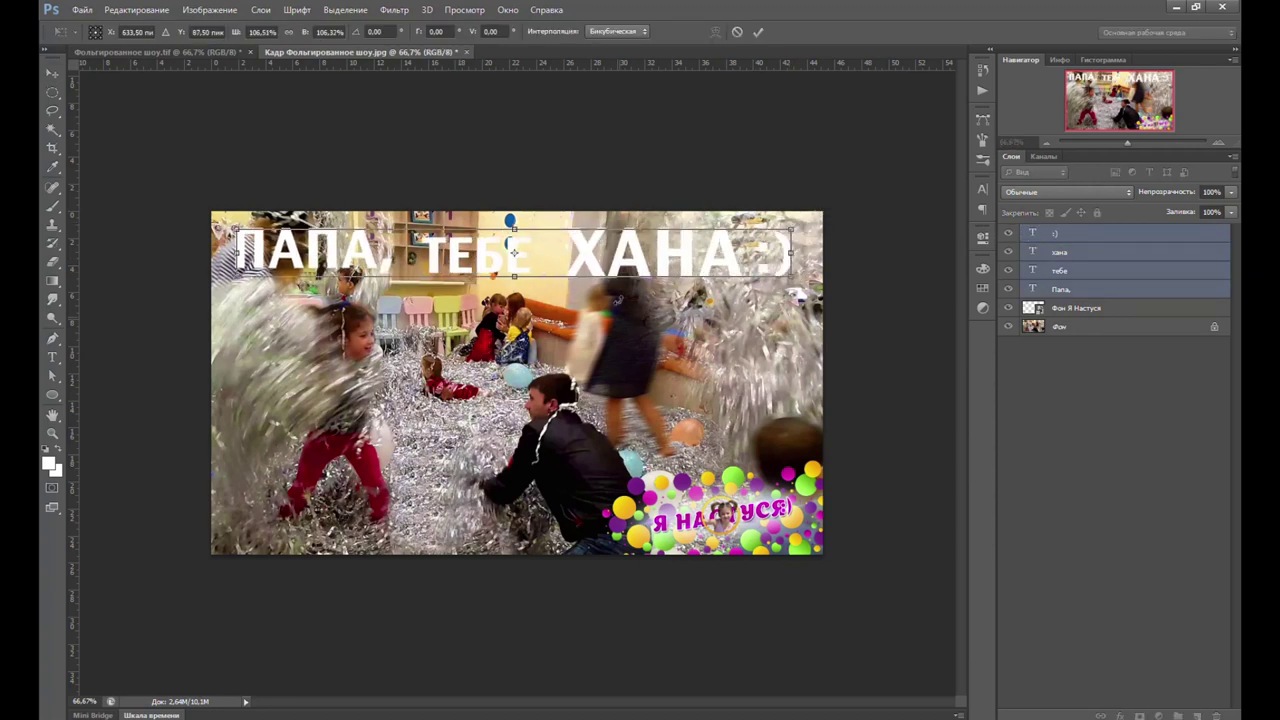
key("Return")
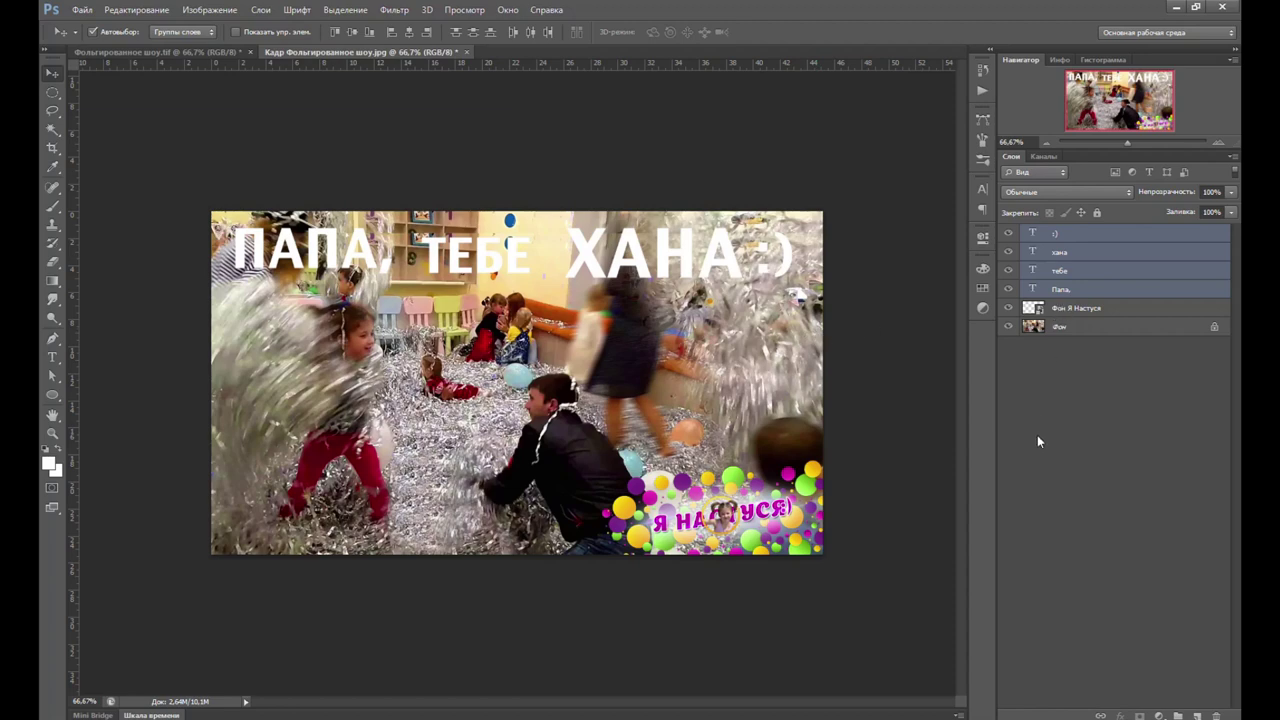
Step: Give the тебе layer a soft black drop shadow with its own 130° angle
left_click(1098, 271)
double_click(1098, 271)
left_click(673, 247)
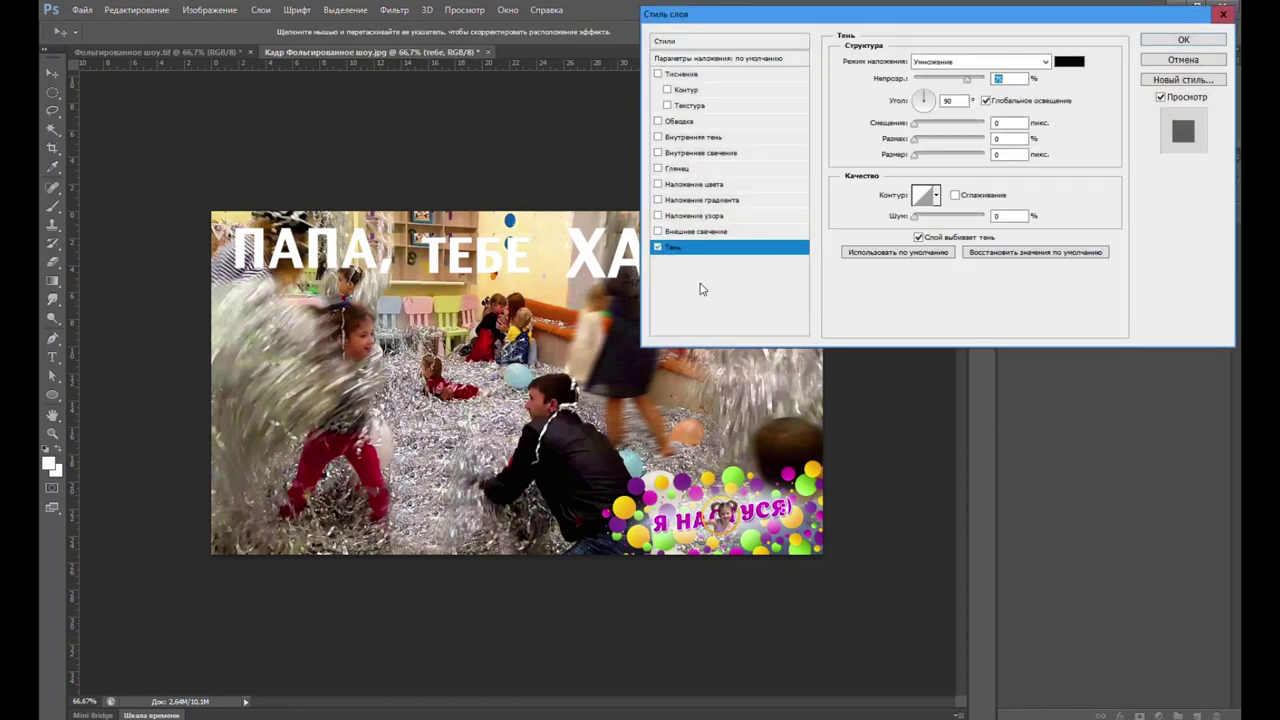
left_click_drag(914, 125, 923, 128)
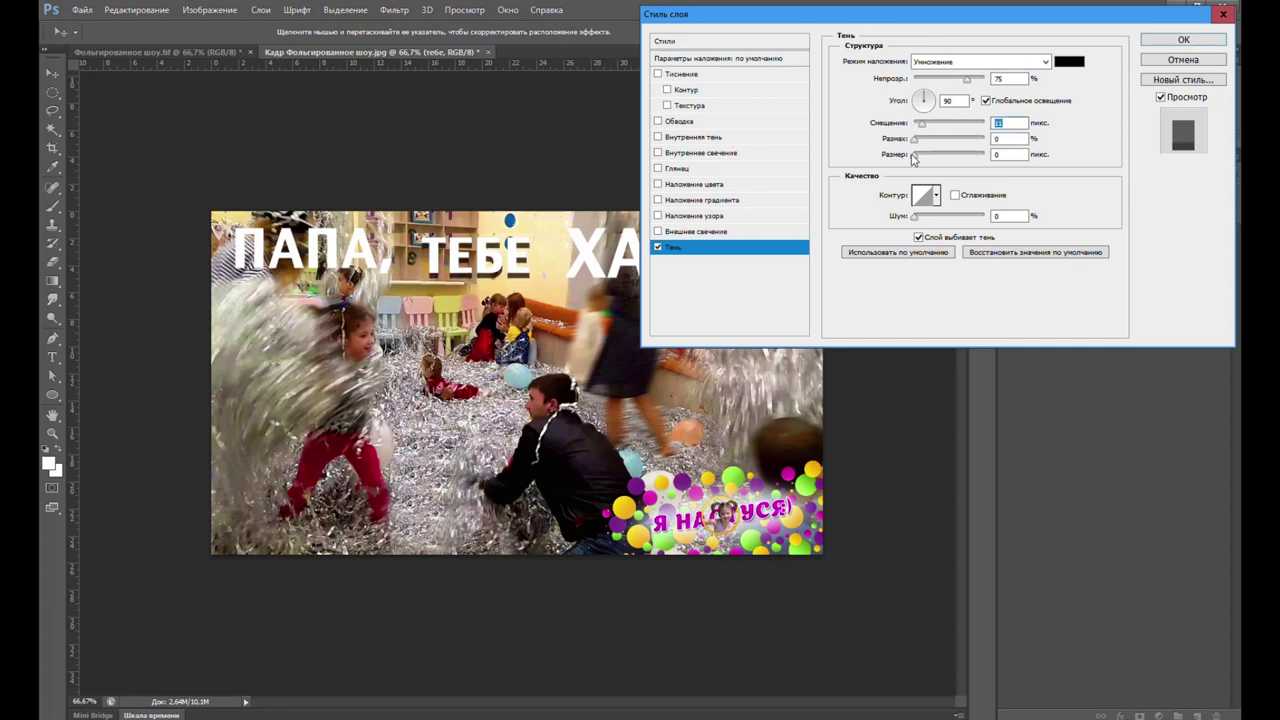
left_click_drag(916, 156, 923, 156)
left_click(998, 105)
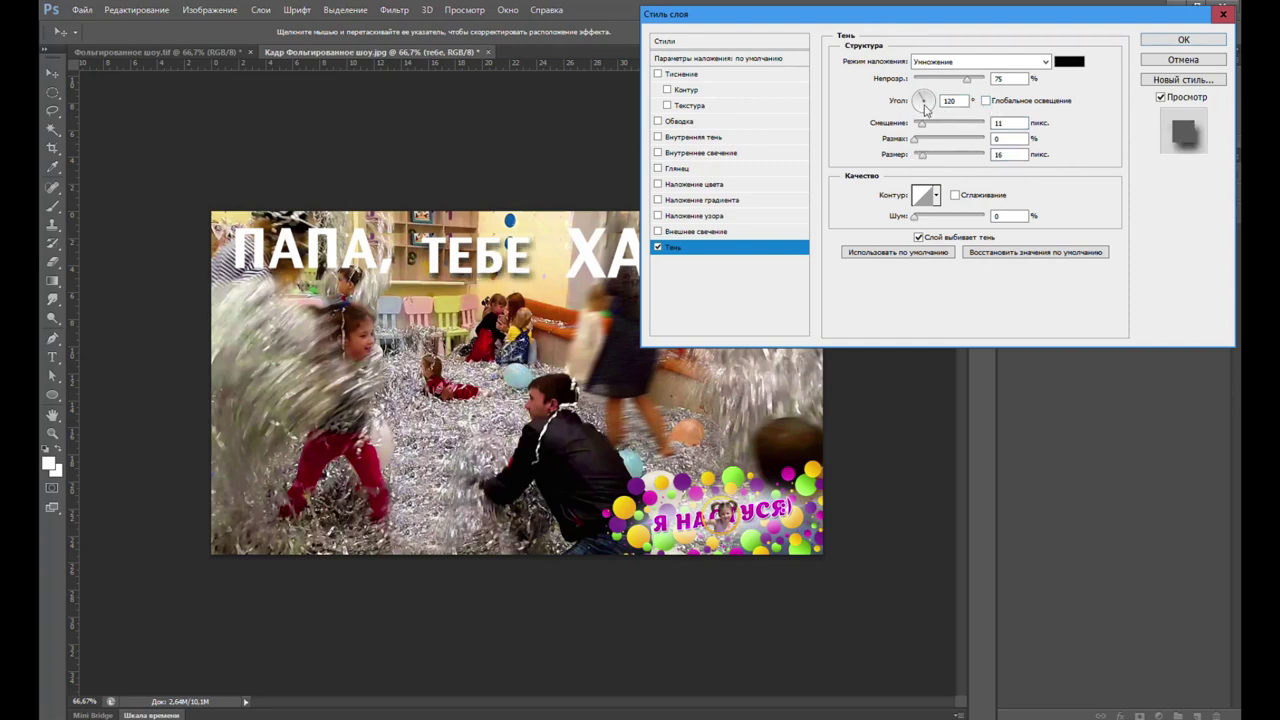
left_click(947, 100)
type("130")
left_click(1160, 42)
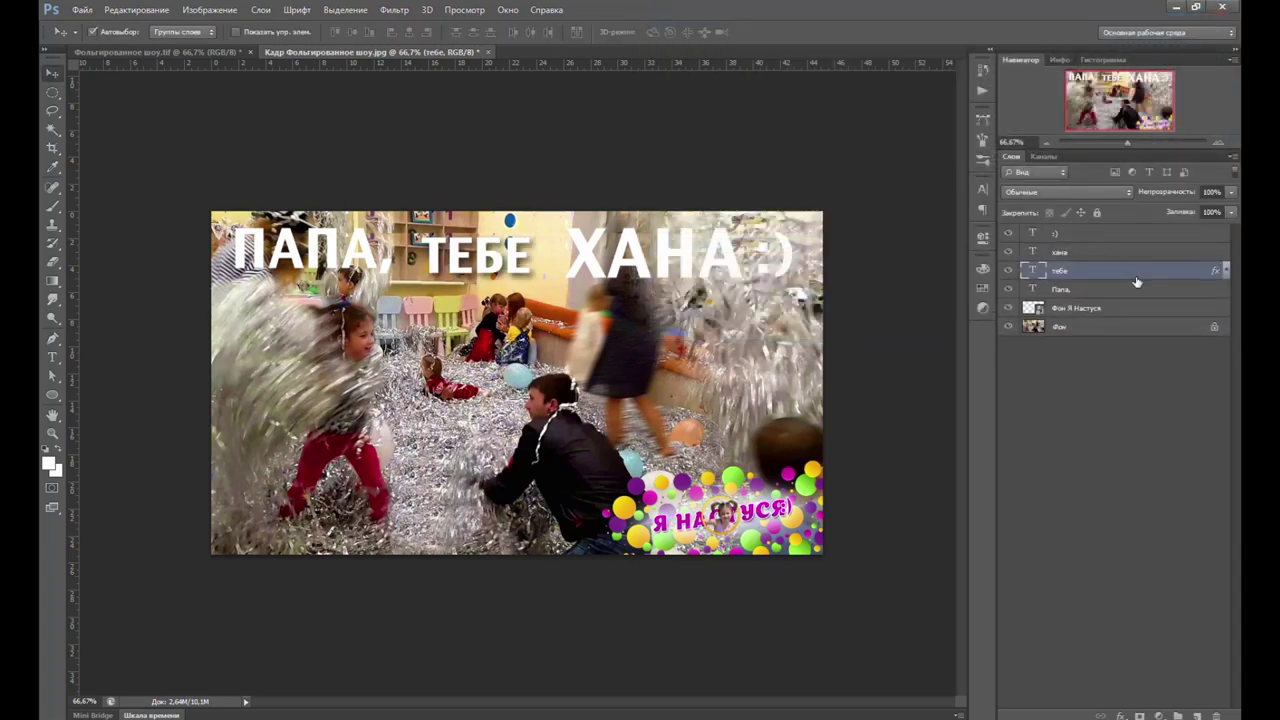
Step: Copy тебе's layer style and paste it onto all four title word layers
right_click(1136, 271)
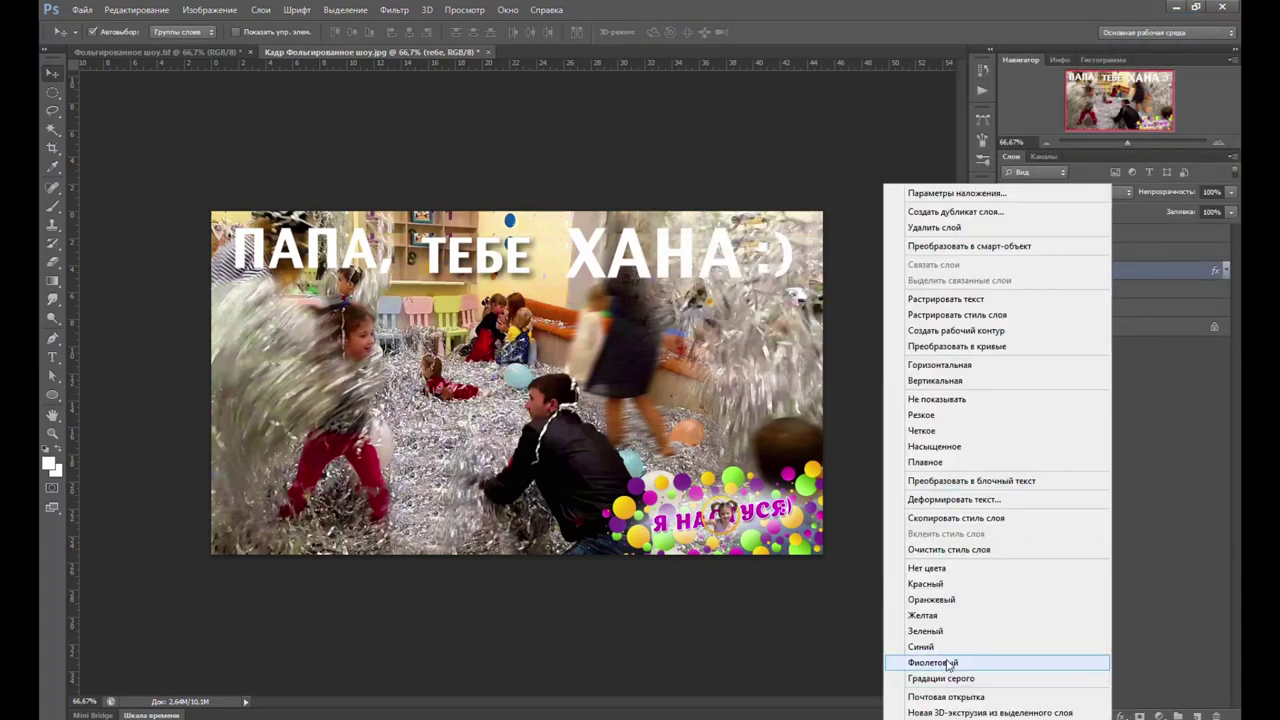
left_click(955, 518)
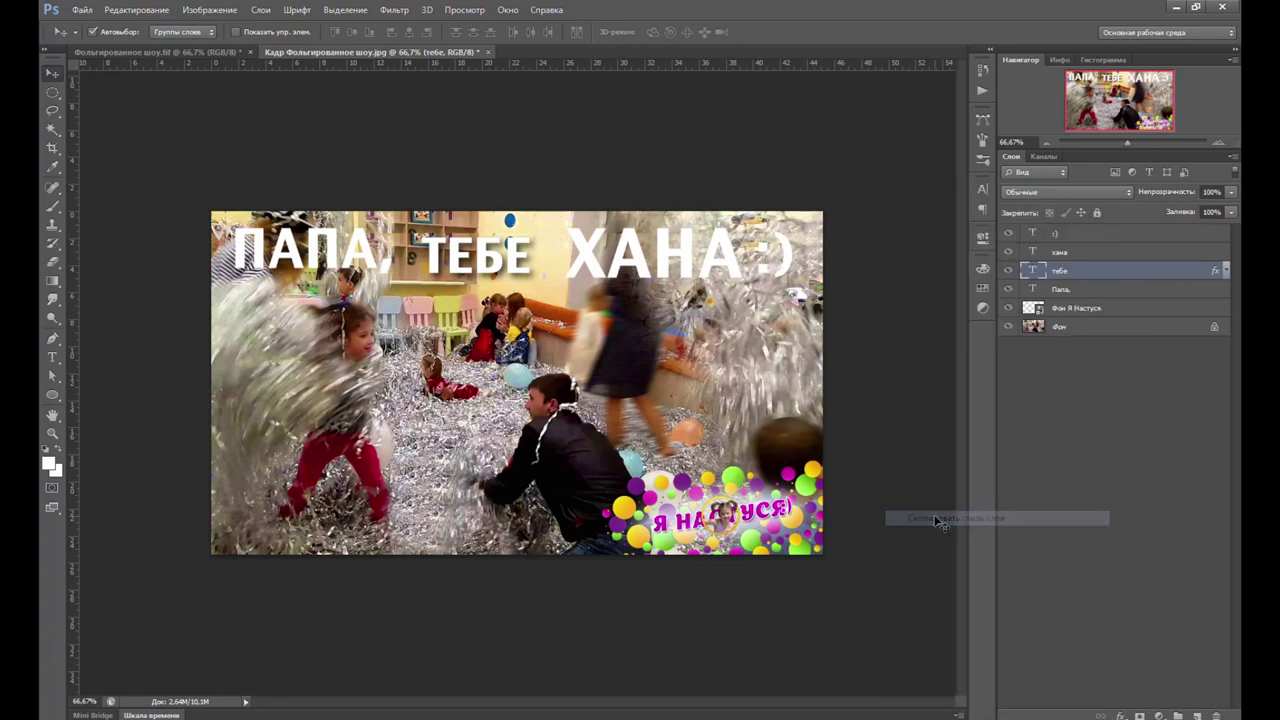
left_click(1091, 290)
left_click(1105, 234, "shift")
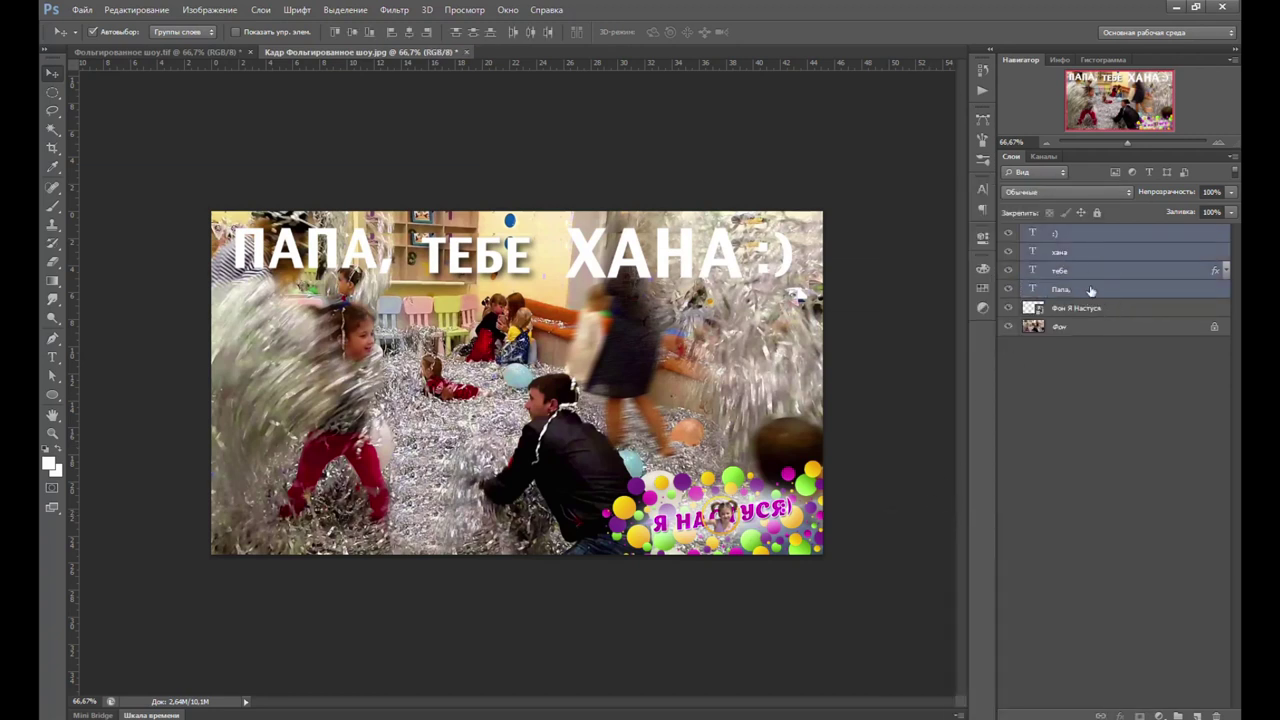
right_click(1086, 264)
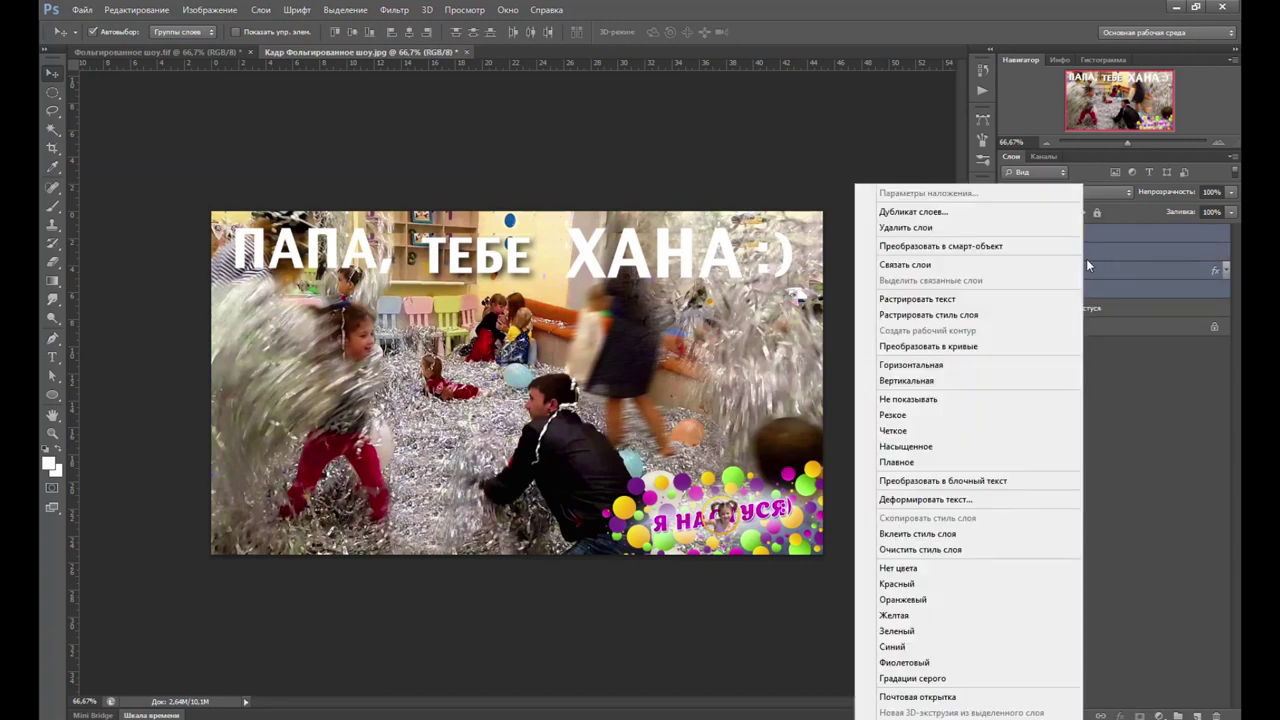
left_click(919, 540)
key("u")
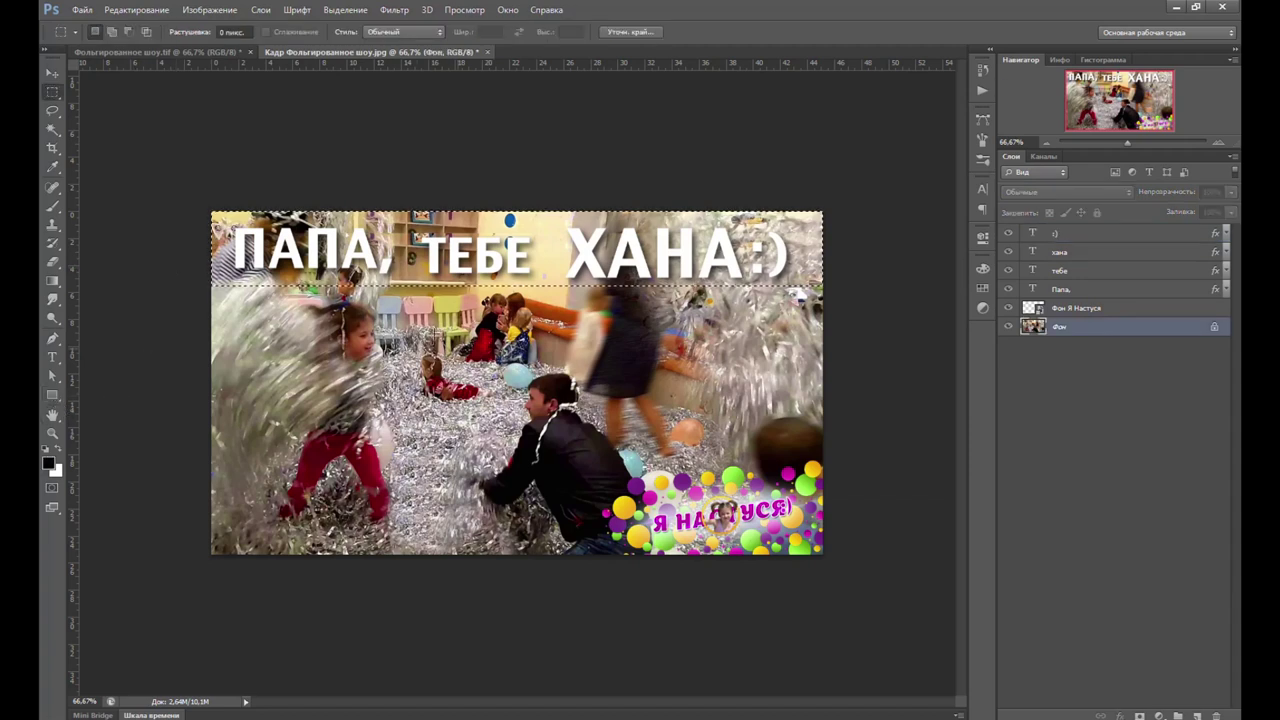
Step: Fill the top band selection with black on a new layer
left_click(1198, 716)
key("shift+F5")
key("Return")
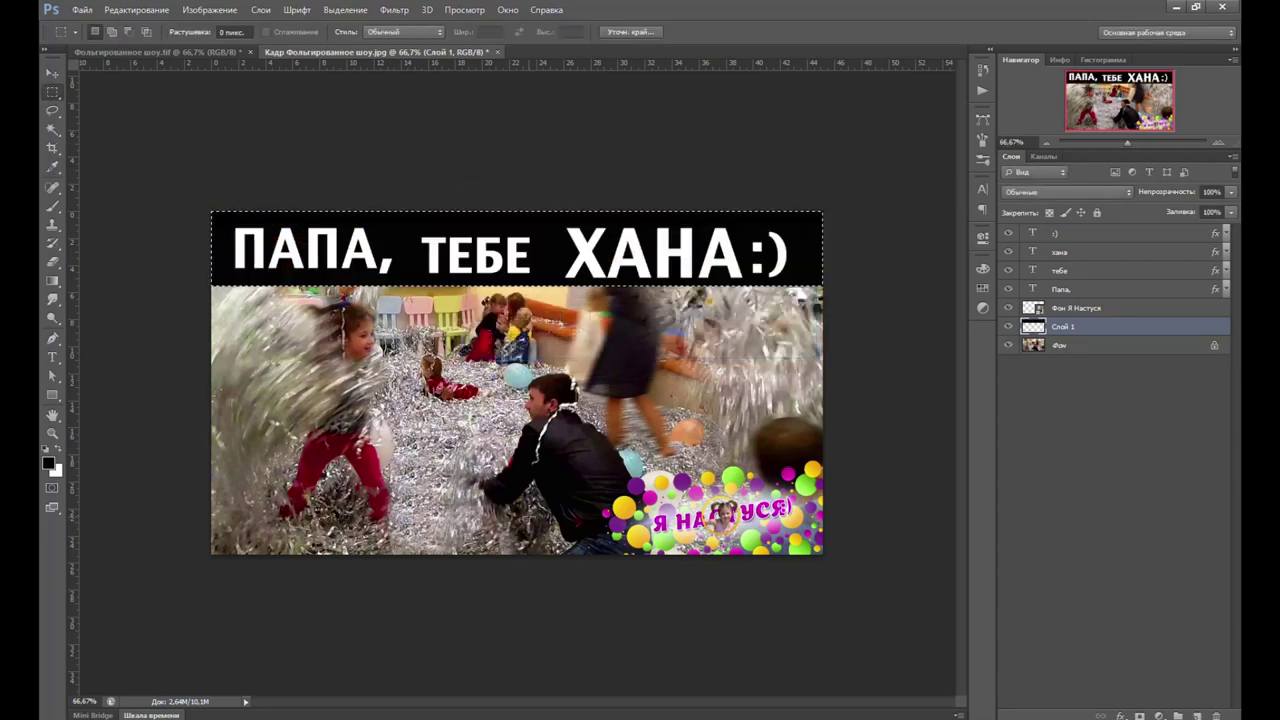
key("ctrl+d")
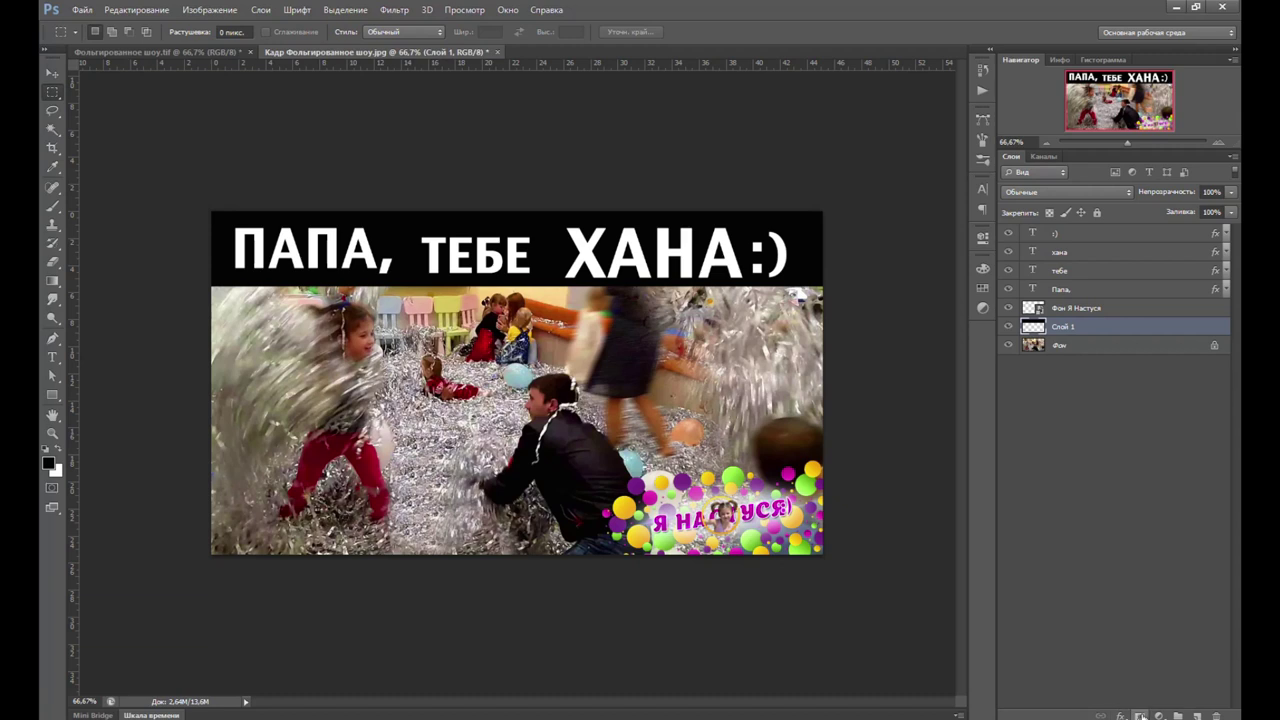
Step: Mask the black band with a black-to-white gradient so it fades into the photo
left_click(1140, 716)
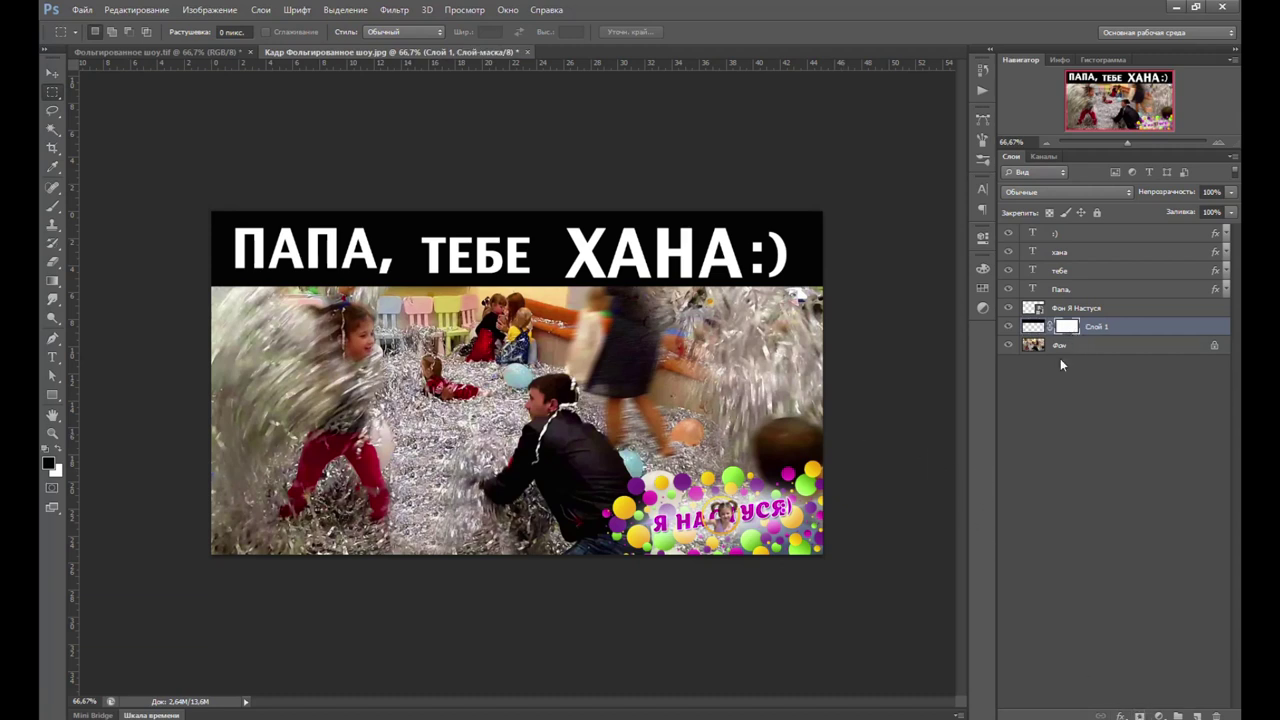
left_click(50, 284)
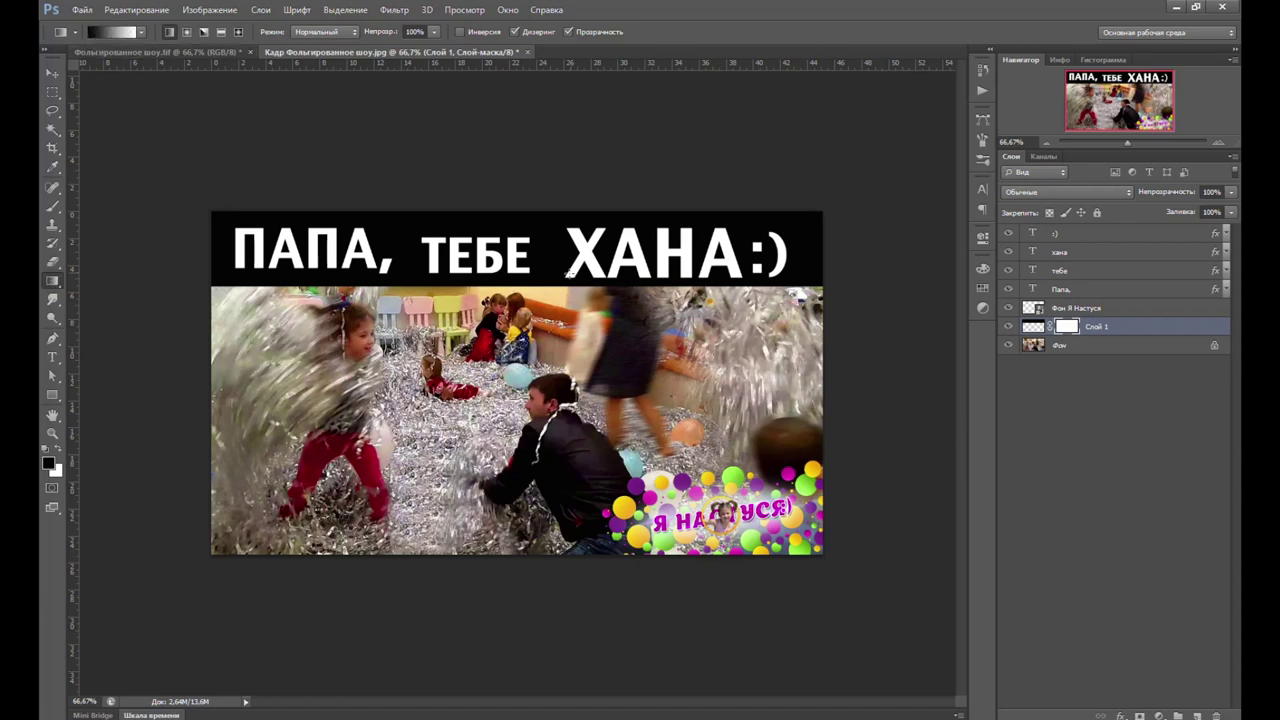
mouse_move(534, 208)
left_mouse_down()
mouse_move(534, 292)
mouse_move(553, 187)
left_mouse_up()
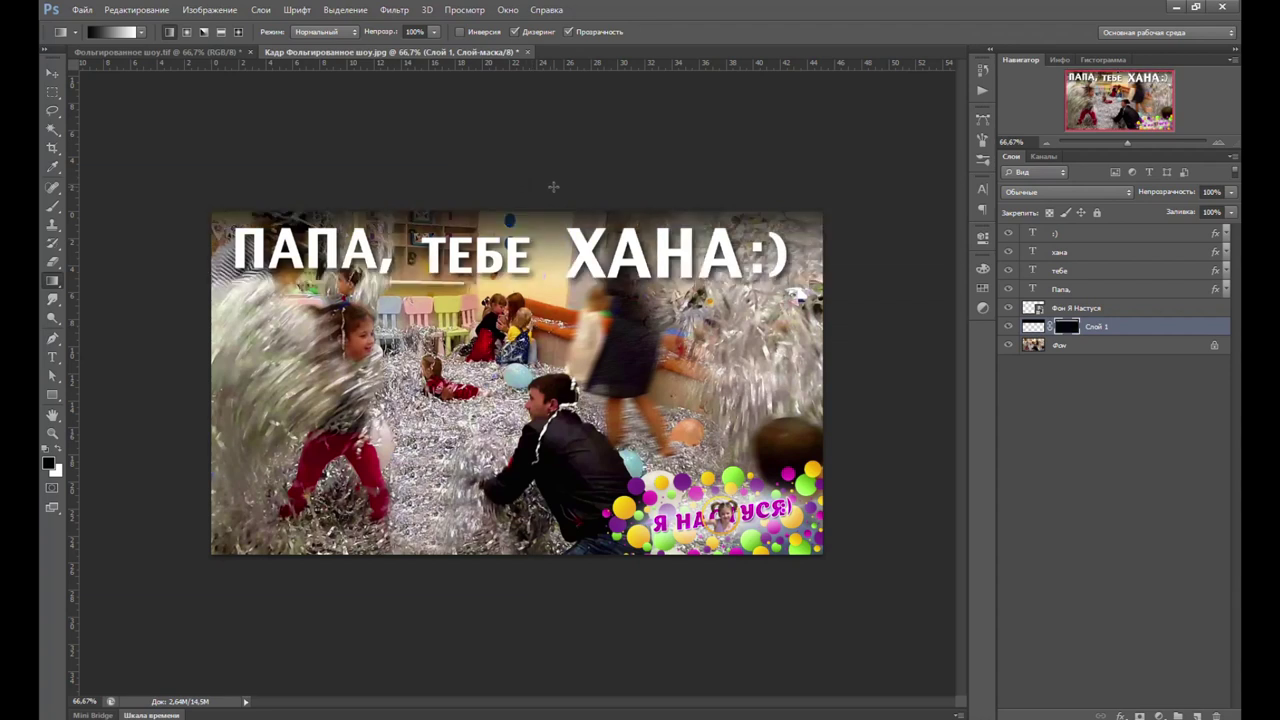
left_click(53, 73)
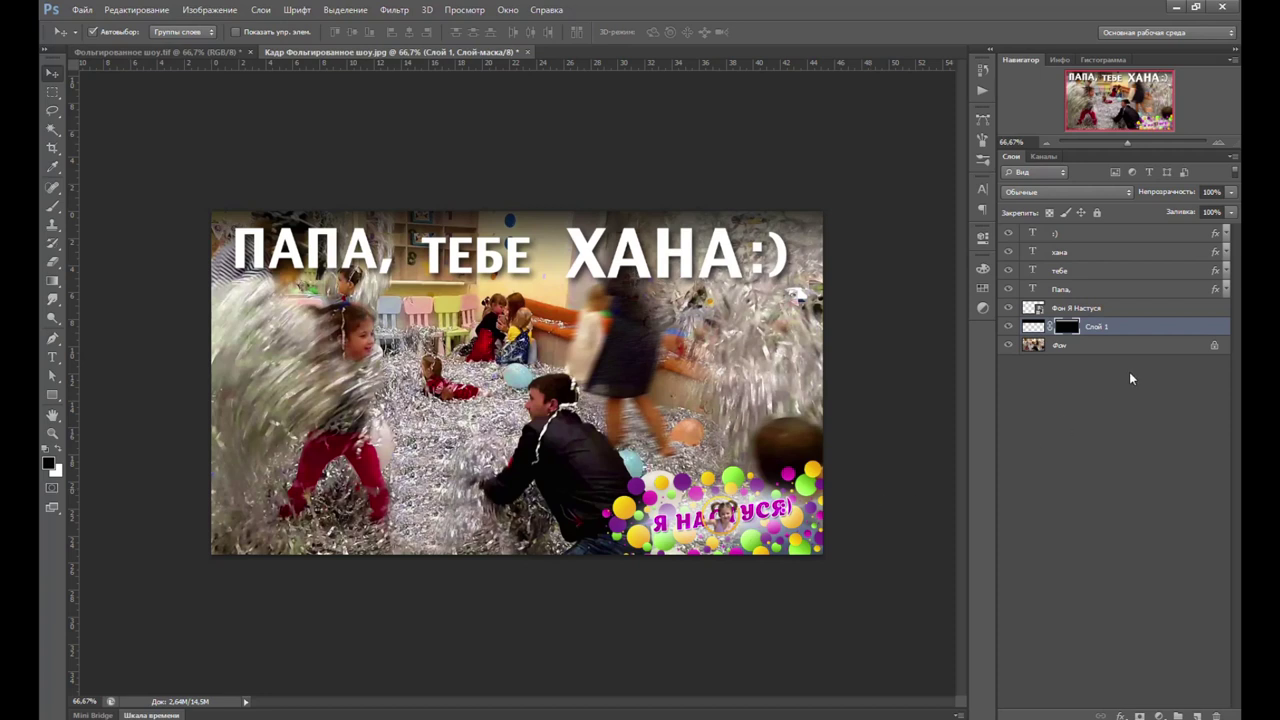
key("ctrl+j")
Step: Stretch the Слой 1 копия band to about 196% height and shift it slightly down
key("ctrl+t")
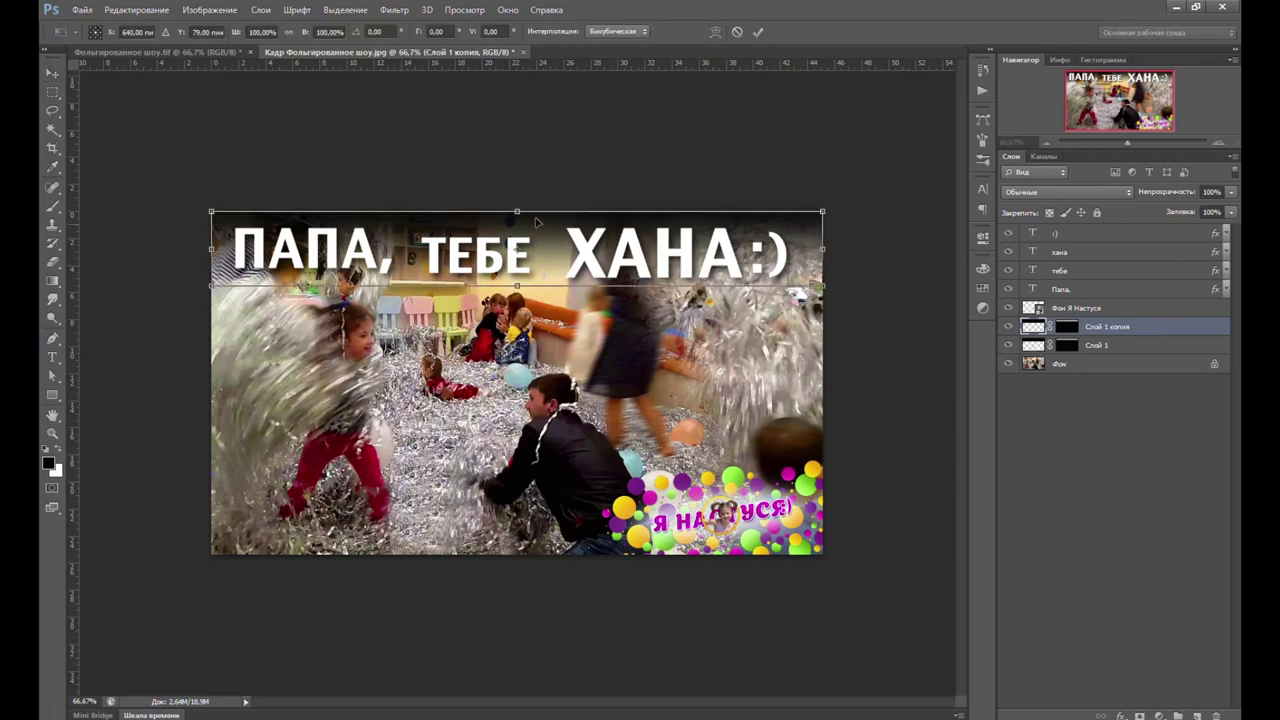
left_click_drag(517, 207, 513, 140)
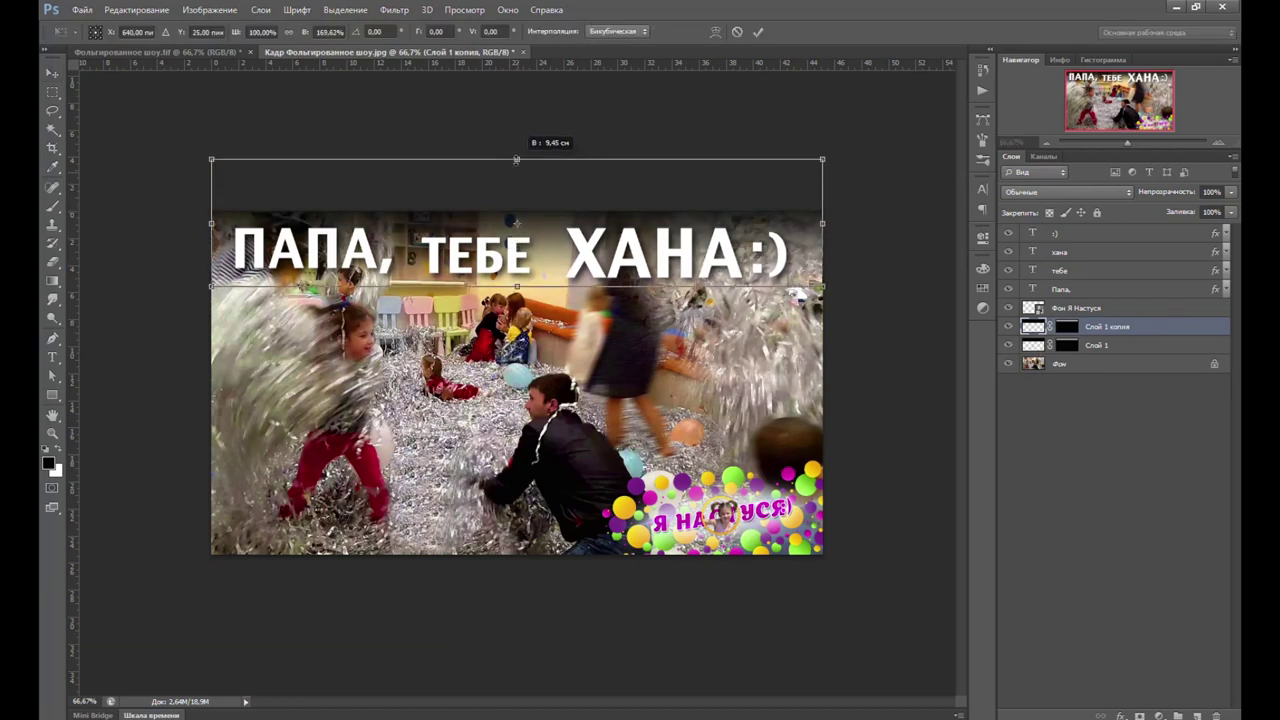
left_click_drag(577, 212, 577, 228)
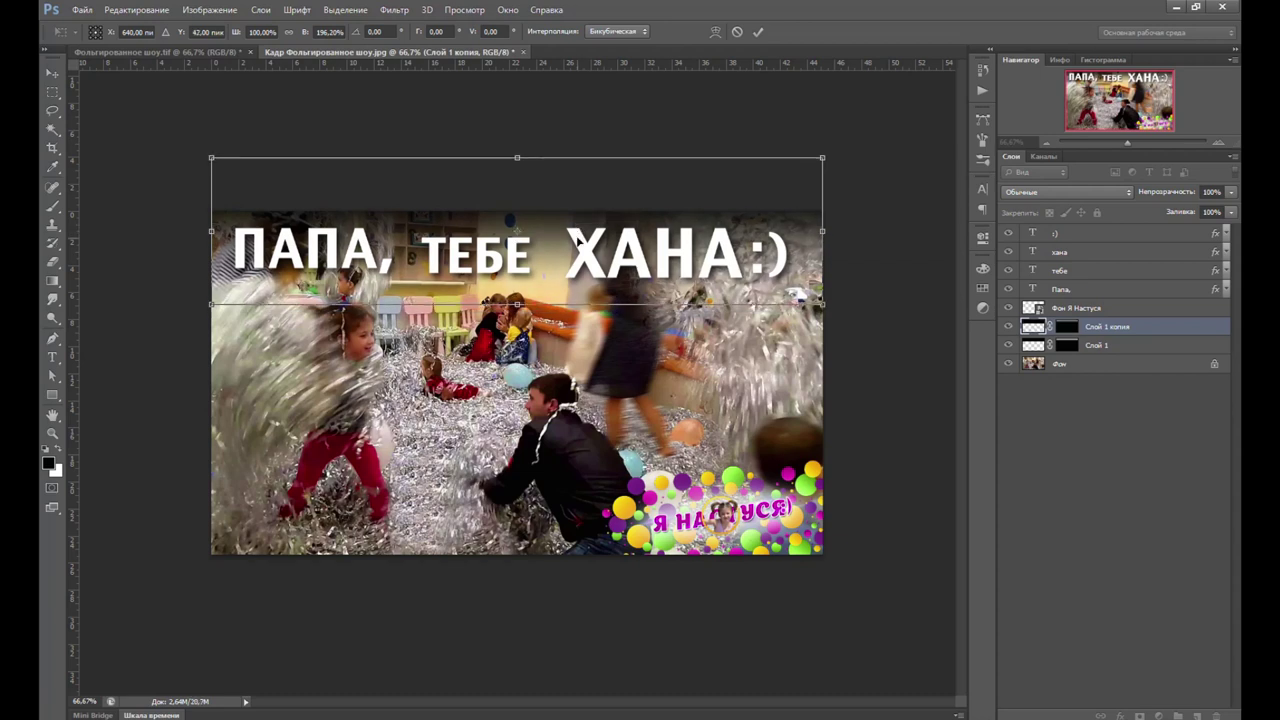
key("Return")
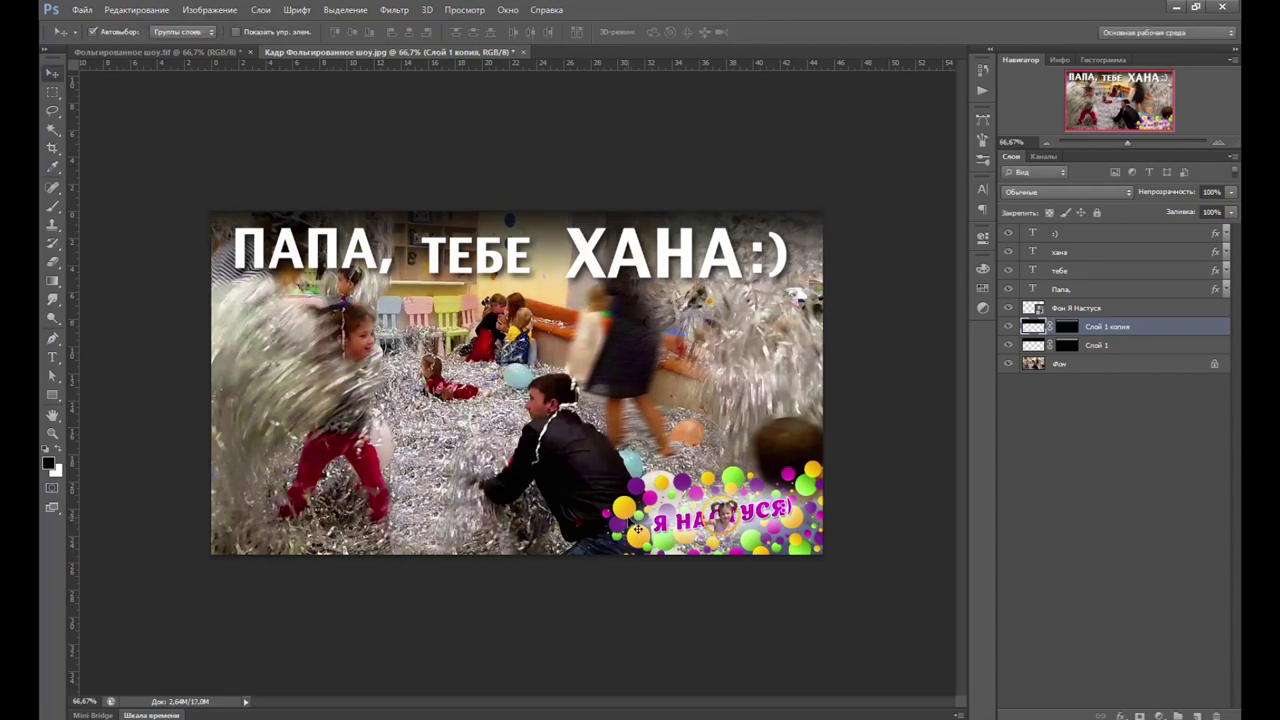